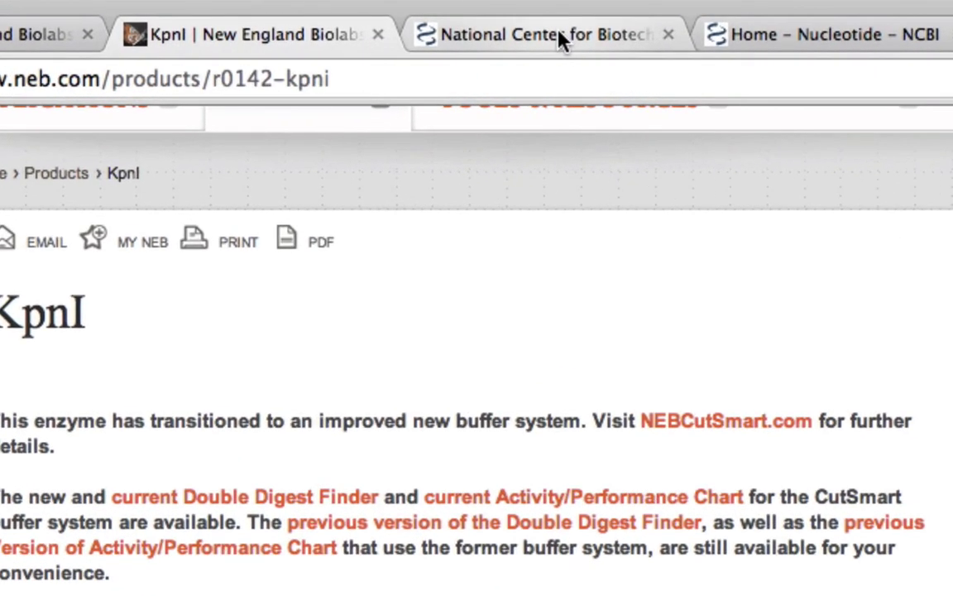
Switch to the NCBI home page and search the Gene database for "gfp".
{"action": "left_click", "coordinate": [584, 43]}
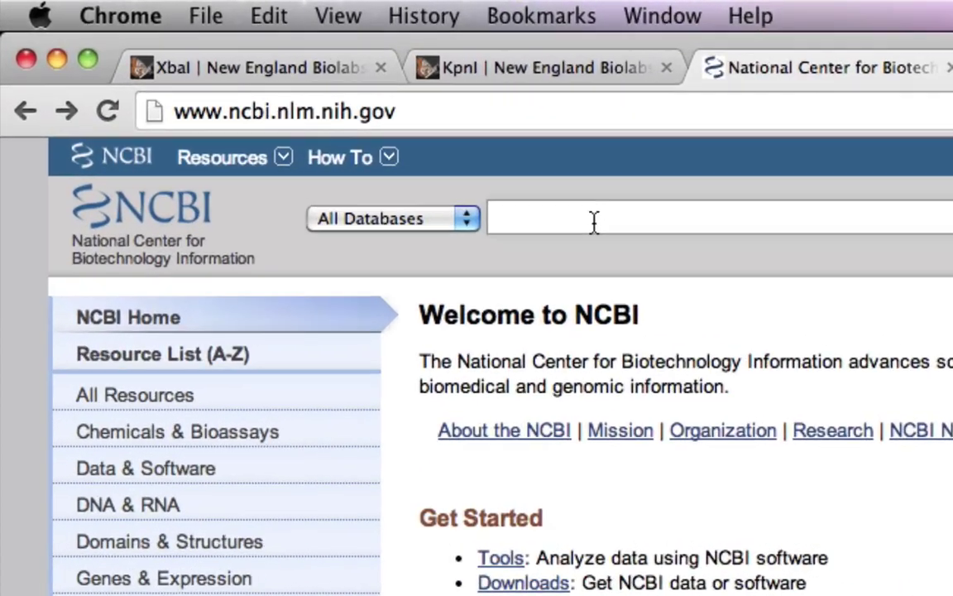
{"action": "left_click", "coordinate": [356, 138]}
{"action": "type", "text": "gfp"}
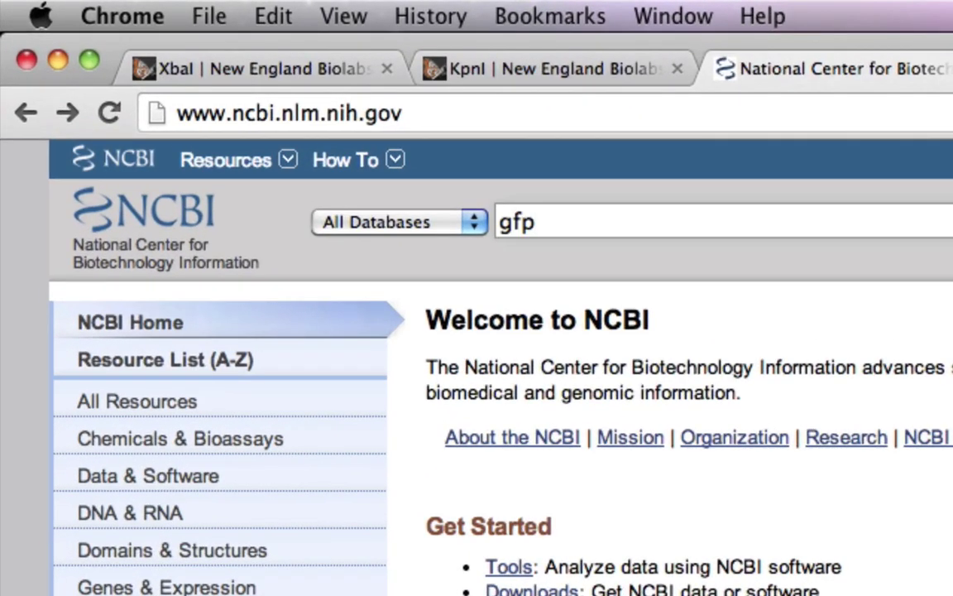
{"action": "left_click", "coordinate": [482, 236]}
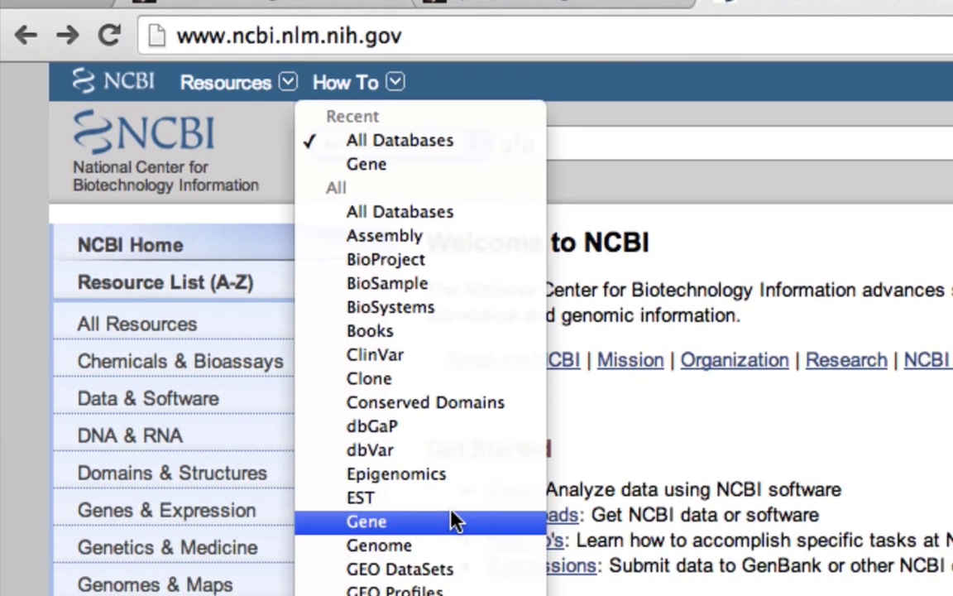
{"action": "left_click", "coordinate": [453, 562]}
{"action": "left_click", "coordinate": [952, 145]}
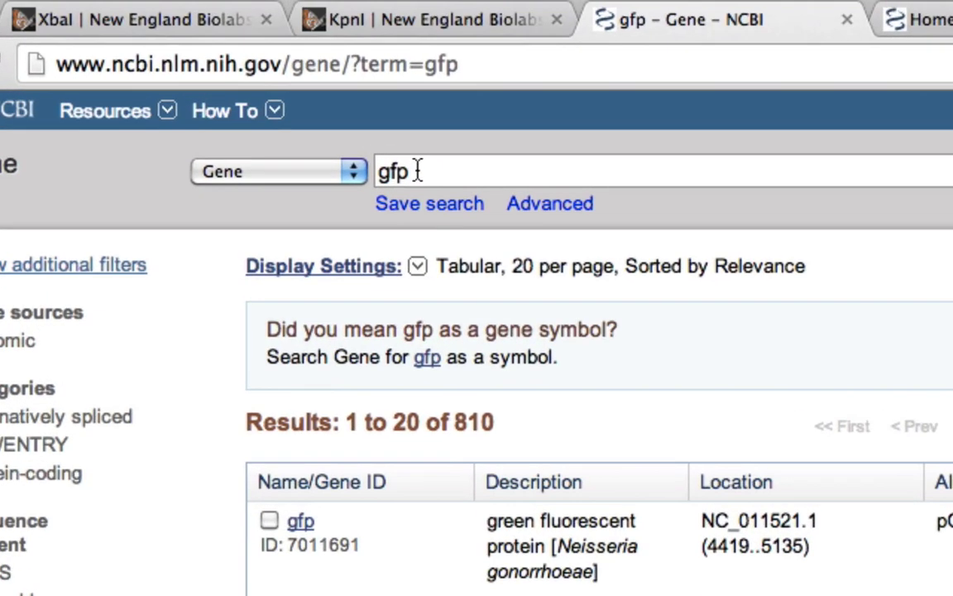
Replace the Gene search term with "green fluorescent protein aequorea victoria" and run the search.
{"action": "left_click_drag", "start_coordinate": [290, 22], "coordinate": [261, 25]}
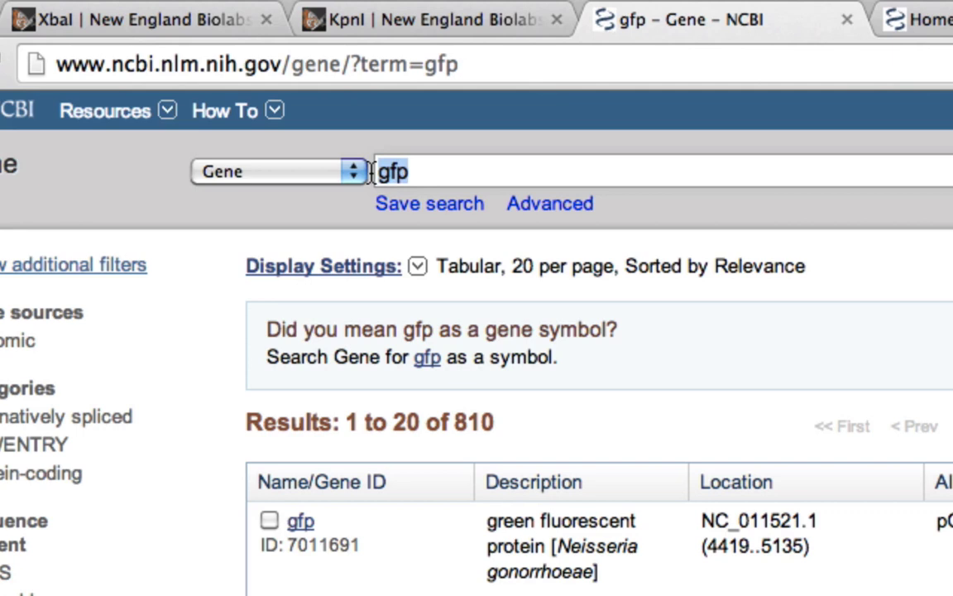
{"action": "type", "text": "green fluo"}
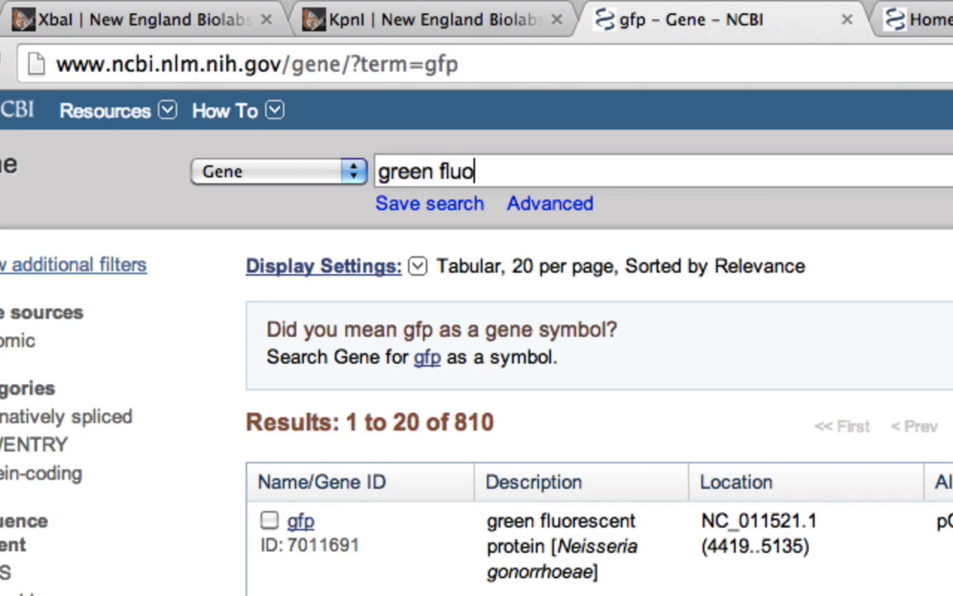
{"action": "type", "text": "rescent pro"}
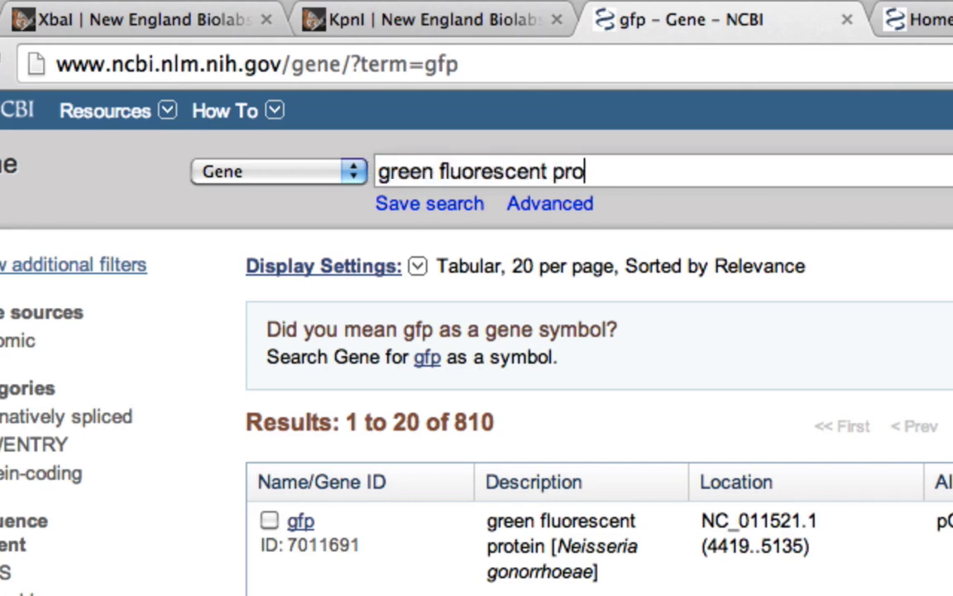
{"action": "type", "text": "tein ae"}
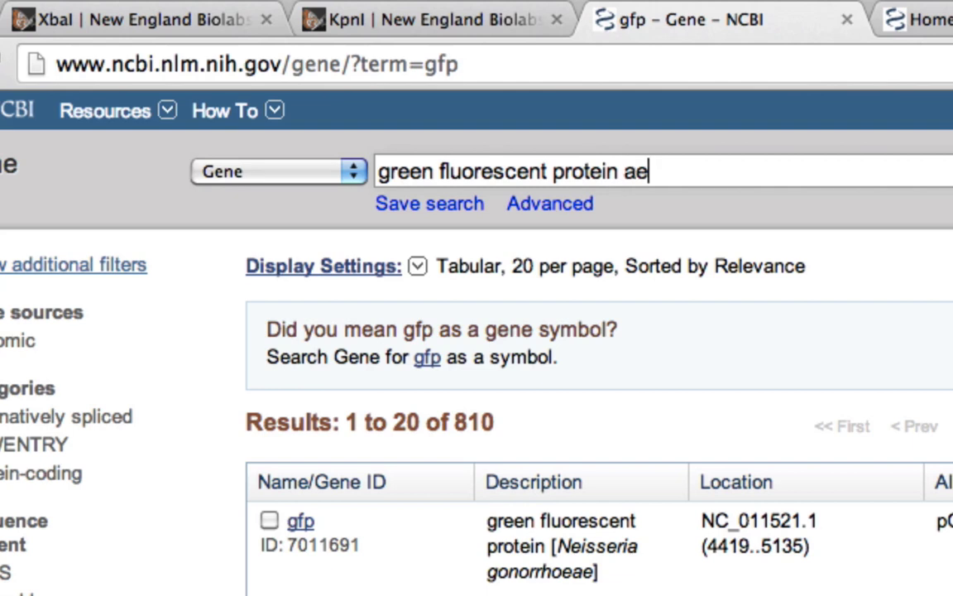
{"action": "type", "text": "quorea vi"}
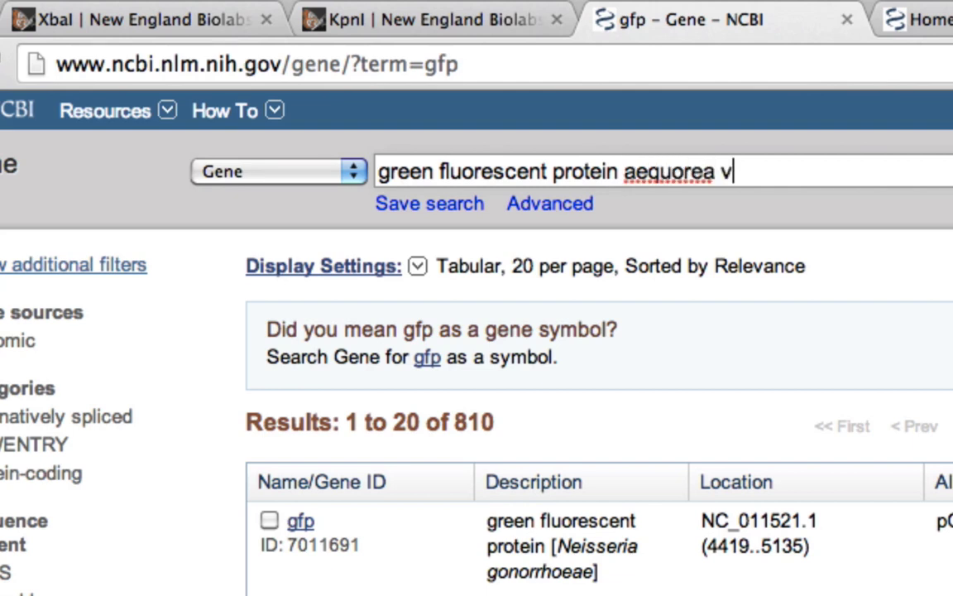
{"action": "type", "text": "ctoria"}
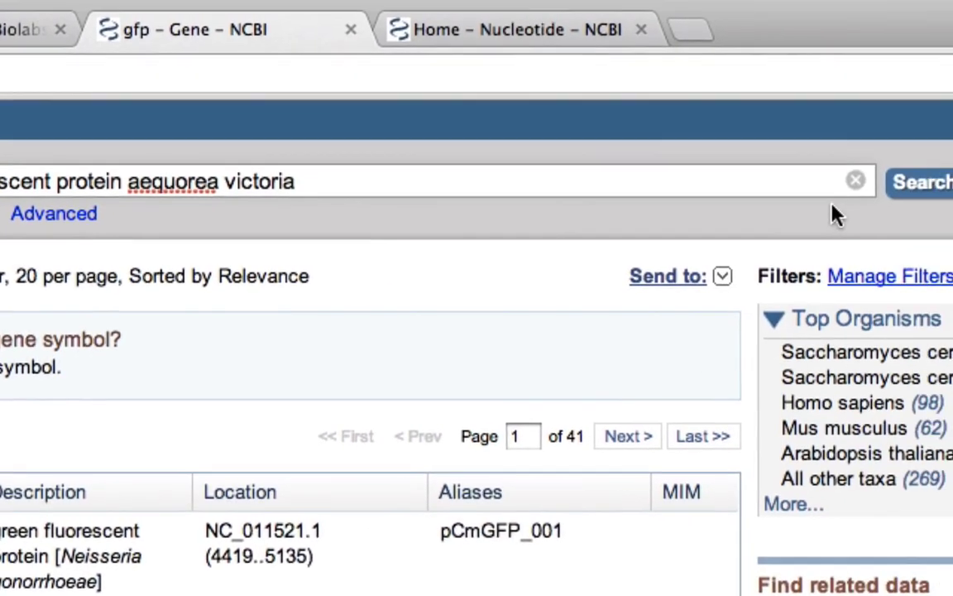
{"action": "left_click", "coordinate": [897, 184]}
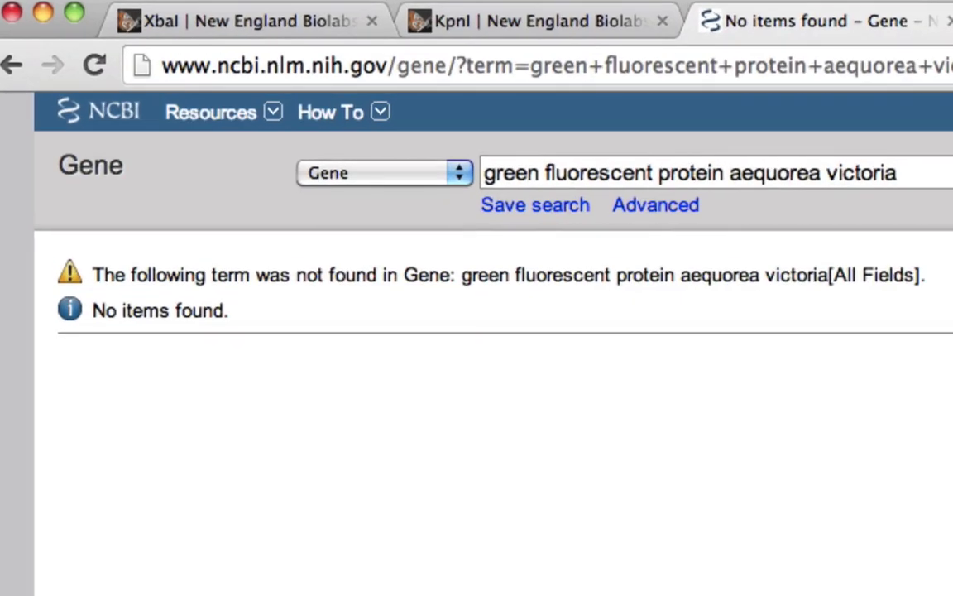
Copy the phrase "green fluorescent protein aequorea victoria" and search for it in the Nucleotide database from the Nucleotide home page.
{"action": "left_click_drag", "start_coordinate": [908, 176], "coordinate": [459, 172]}
{"action": "key", "text": "super+c"}
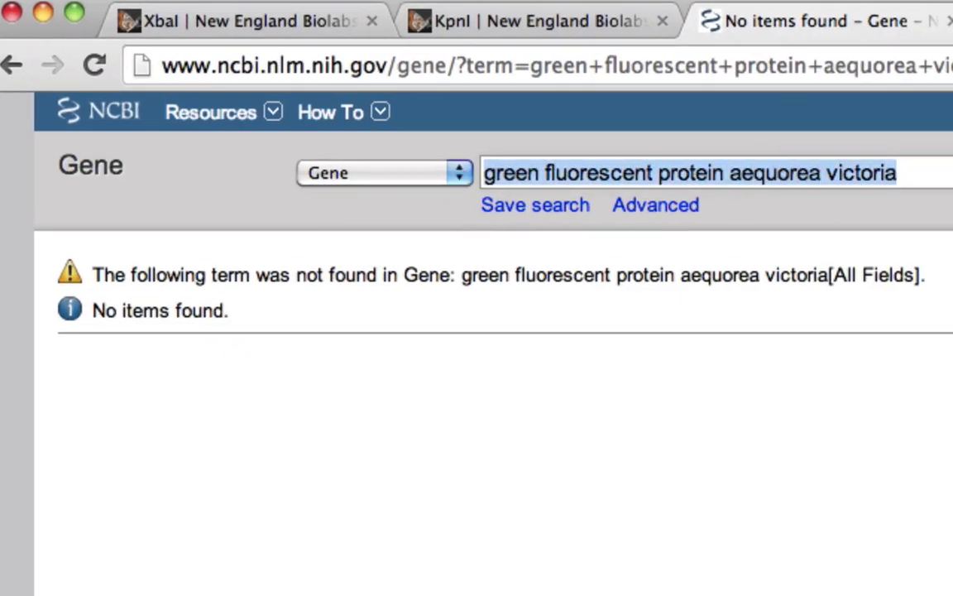
{"action": "left_click", "coordinate": [585, 36]}
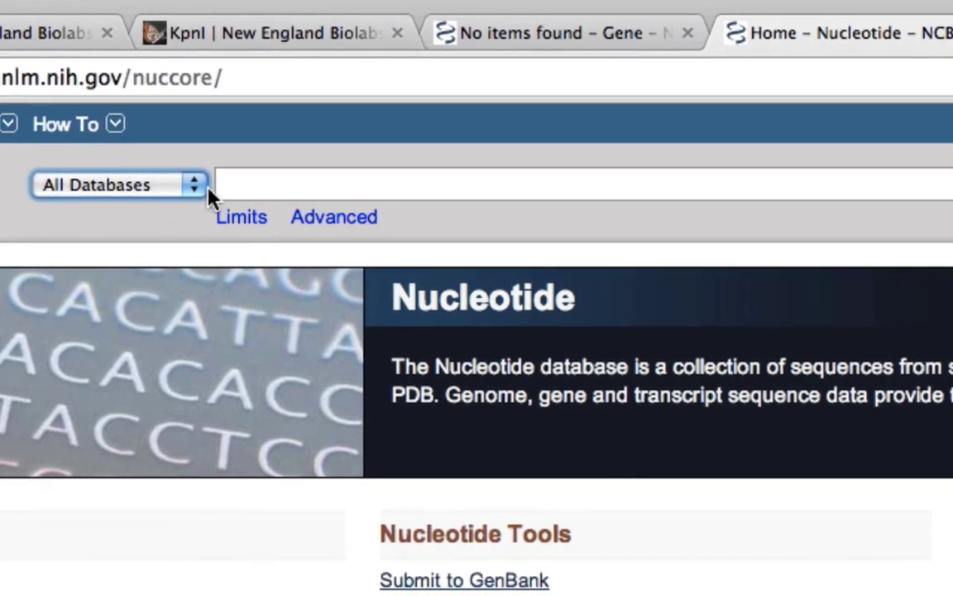
{"action": "left_click", "coordinate": [200, 187]}
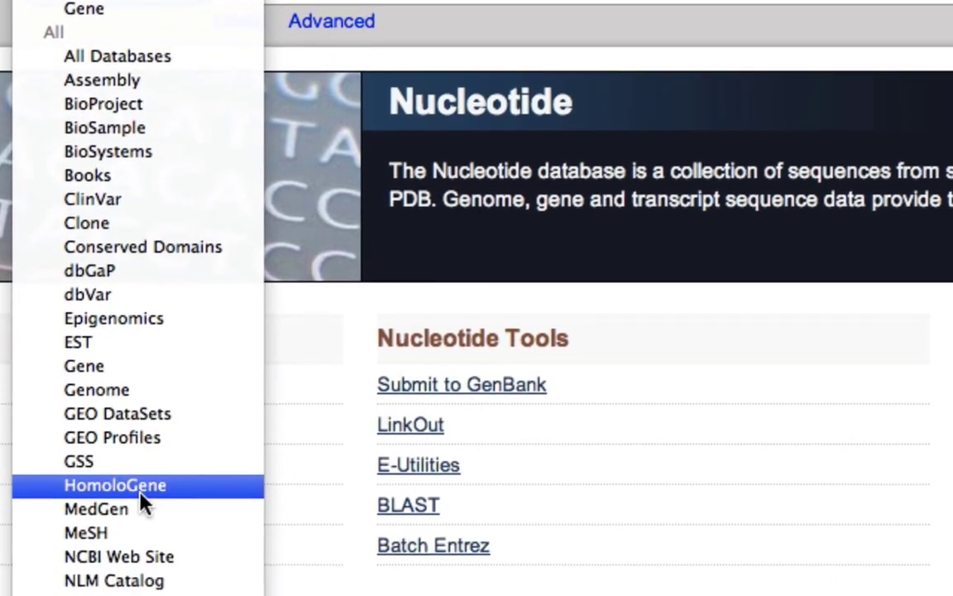
{"action": "left_click", "coordinate": [129, 449]}
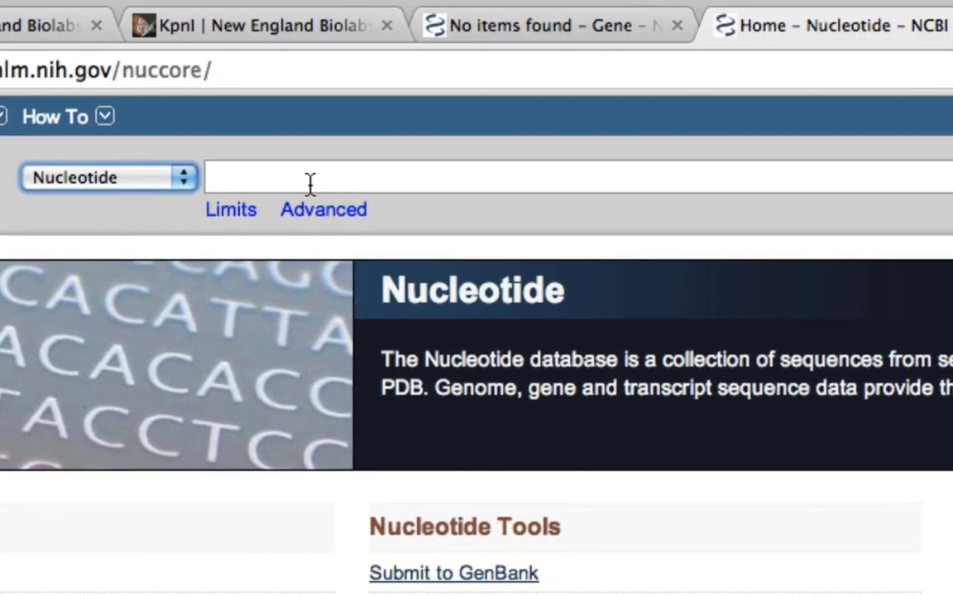
{"action": "left_click", "coordinate": [310, 182]}
{"action": "key", "text": "super+v"}
{"action": "key", "text": "Return"}
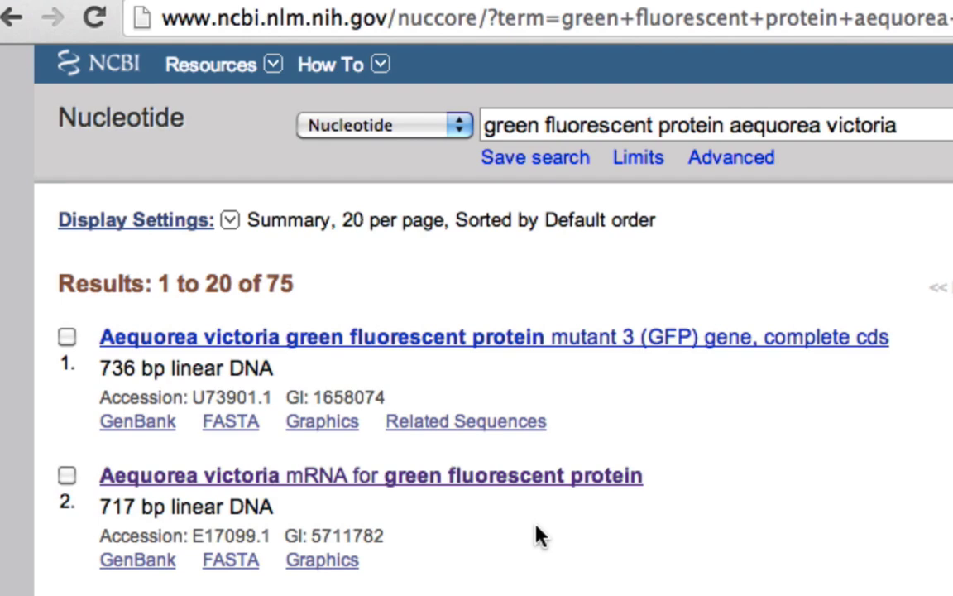
Browse the Nucleotide results and open the 922 bp Aequorea victoria GFP mRNA record L29345.1 in a separate tab.
{"action": "scroll", "coordinate": [536, 532], "scroll_direction": "down", "scroll_amount": 10}
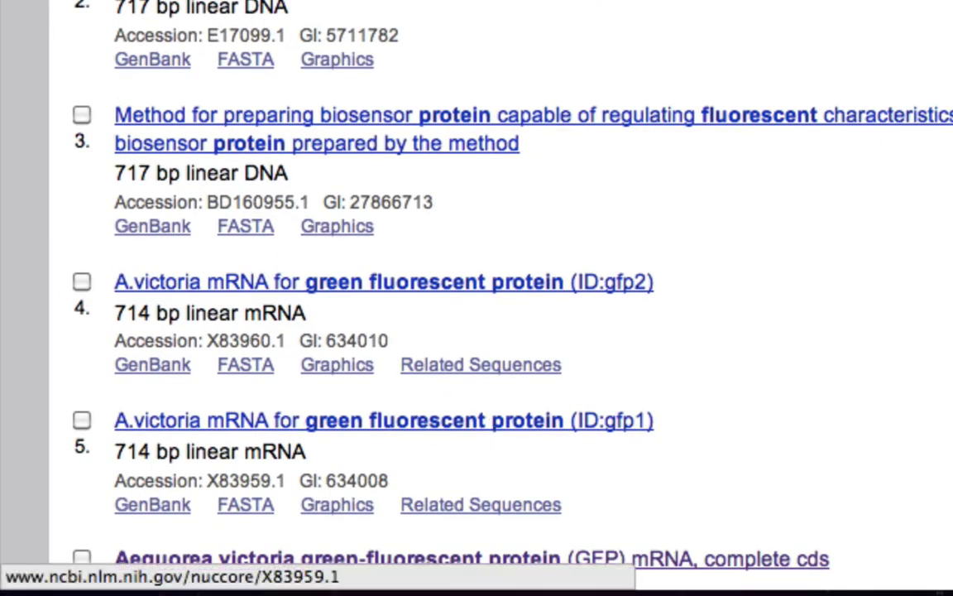
{"action": "scroll", "coordinate": [486, 427], "scroll_direction": "down", "scroll_amount": 5}
{"action": "scroll", "coordinate": [477, 298], "scroll_direction": "down", "scroll_amount": 5}
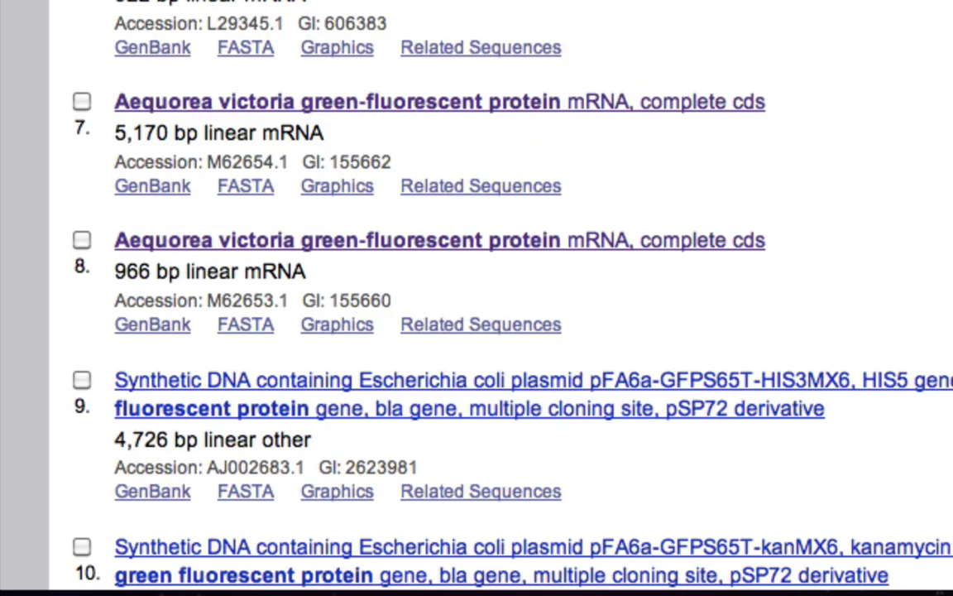
{"action": "scroll", "coordinate": [807, 234], "scroll_direction": "up", "scroll_amount": 2}
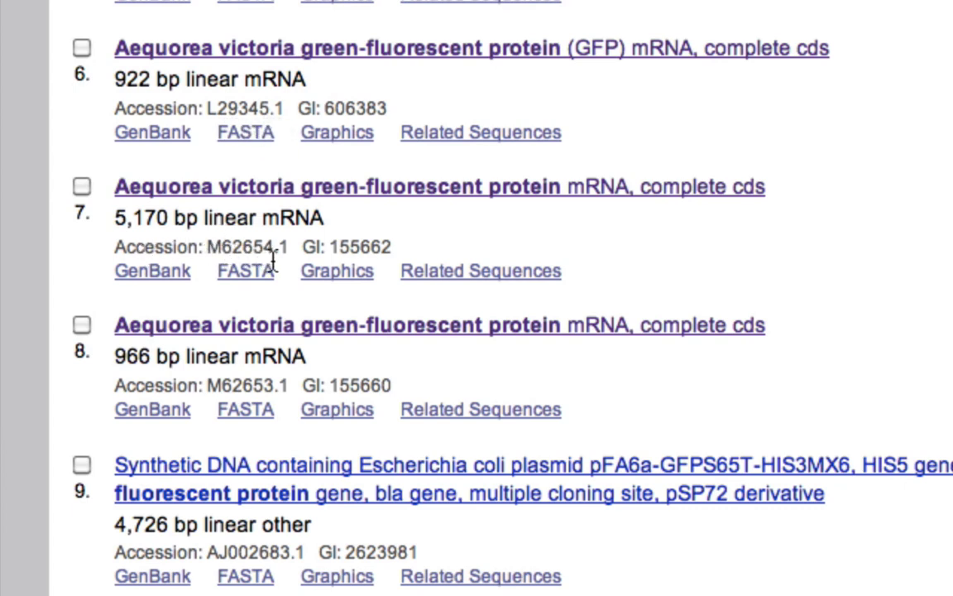
{"action": "right_click", "coordinate": [648, 62]}
{"action": "left_click", "coordinate": [672, 70]}
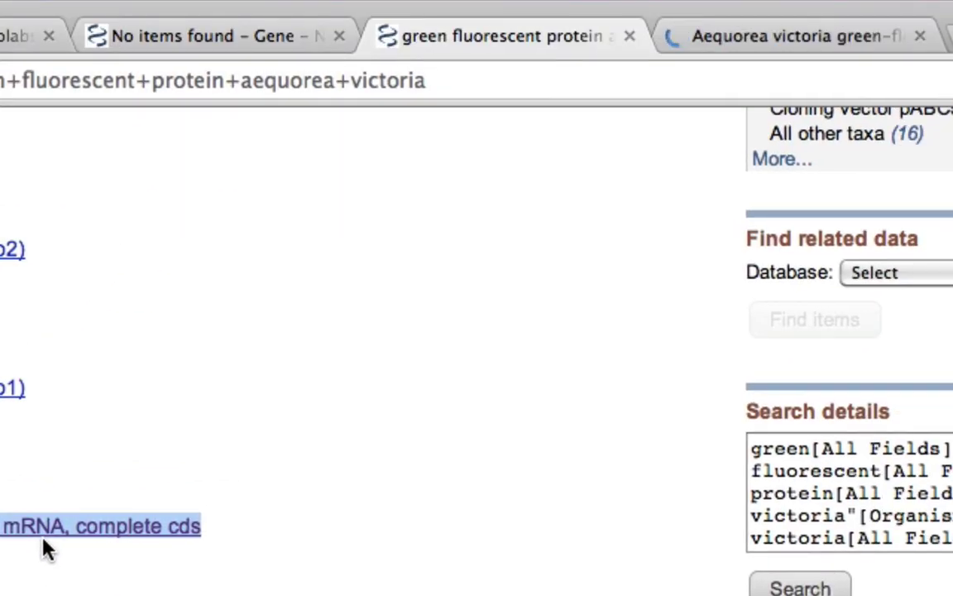
{"action": "left_click", "coordinate": [777, 39]}
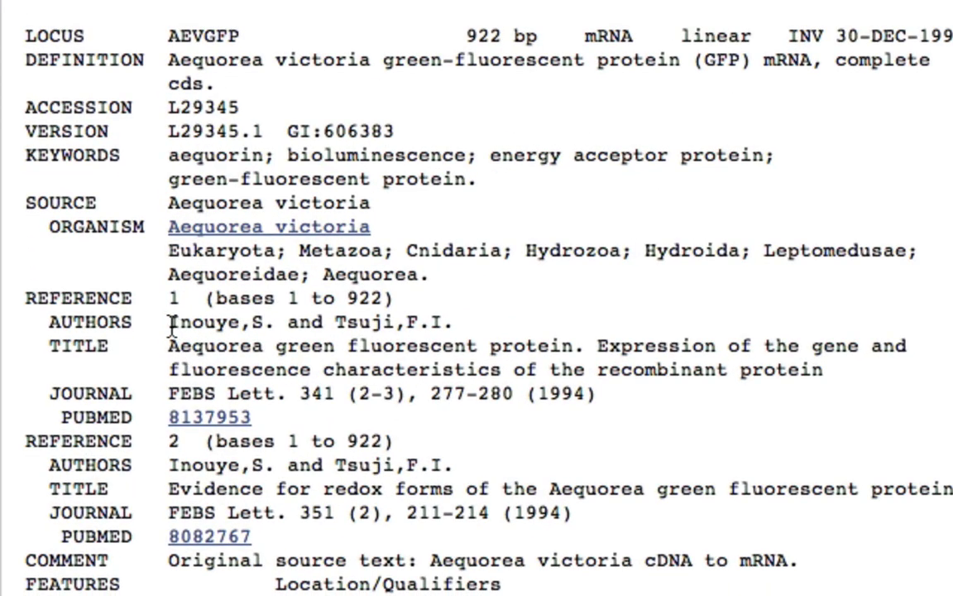
Highlight the authors and the title of the first reference in the L29345 record.
{"action": "left_click_drag", "start_coordinate": [171, 323], "coordinate": [474, 328]}
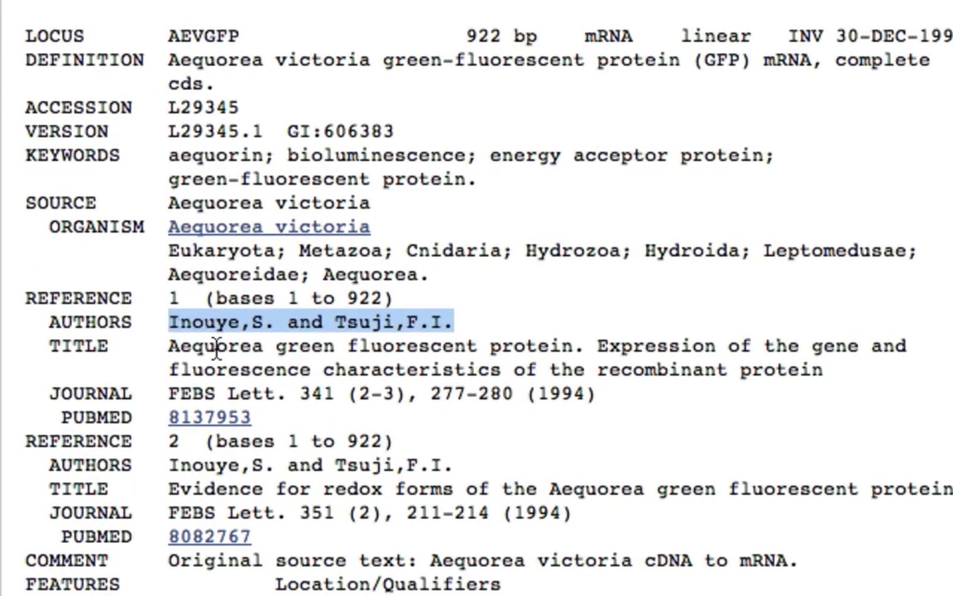
{"action": "left_click", "coordinate": [170, 352]}
{"action": "left_click_drag", "start_coordinate": [170, 352], "coordinate": [842, 378]}
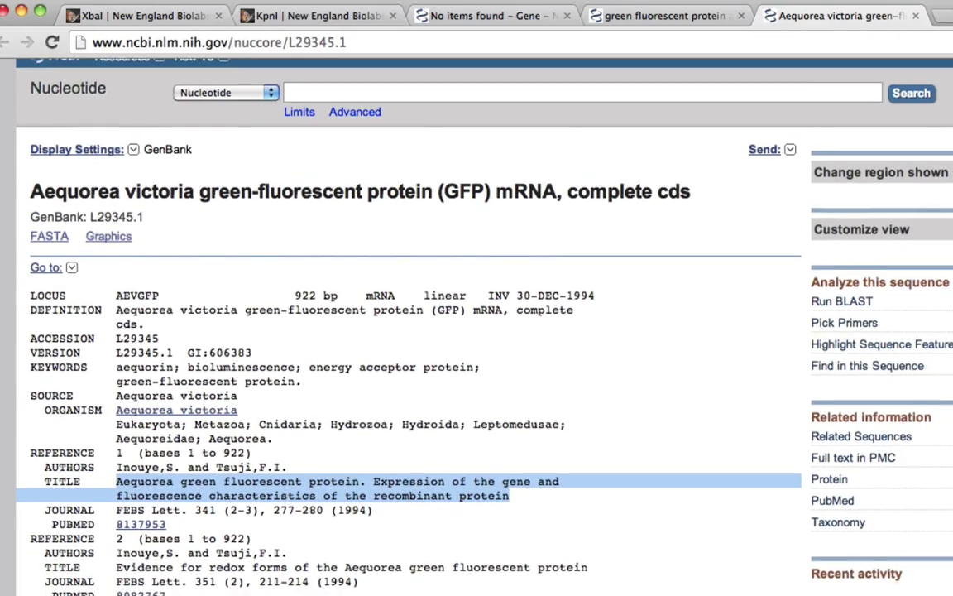
Mark the CDS product name and the translation's first residues MSKGEEL, and highlight the CDS feature in the nucleotide sequence.
{"action": "scroll", "coordinate": [414, 331], "scroll_direction": "down", "scroll_amount": 10}
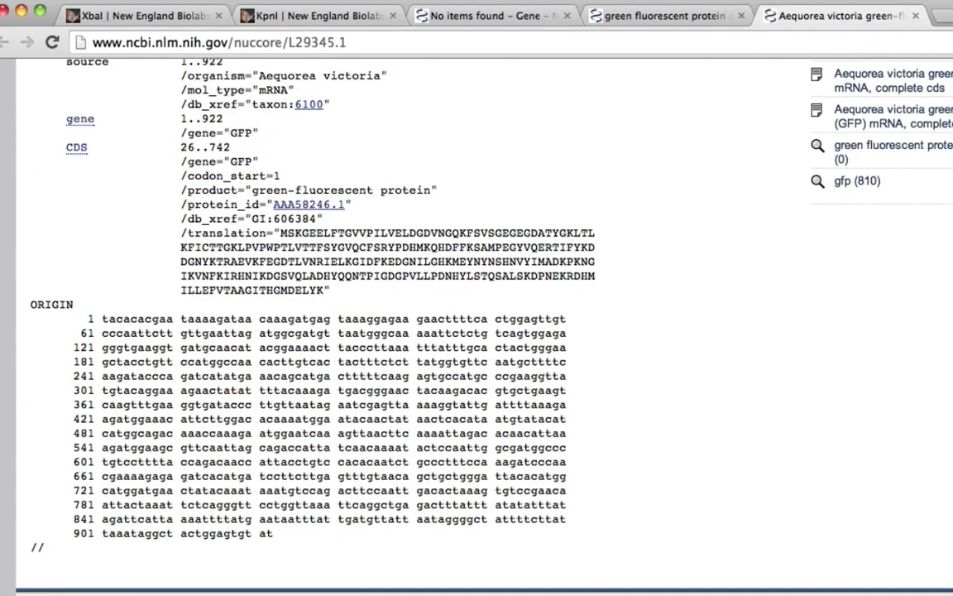
{"action": "scroll", "coordinate": [548, 337], "scroll_direction": "up", "scroll_amount": 3}
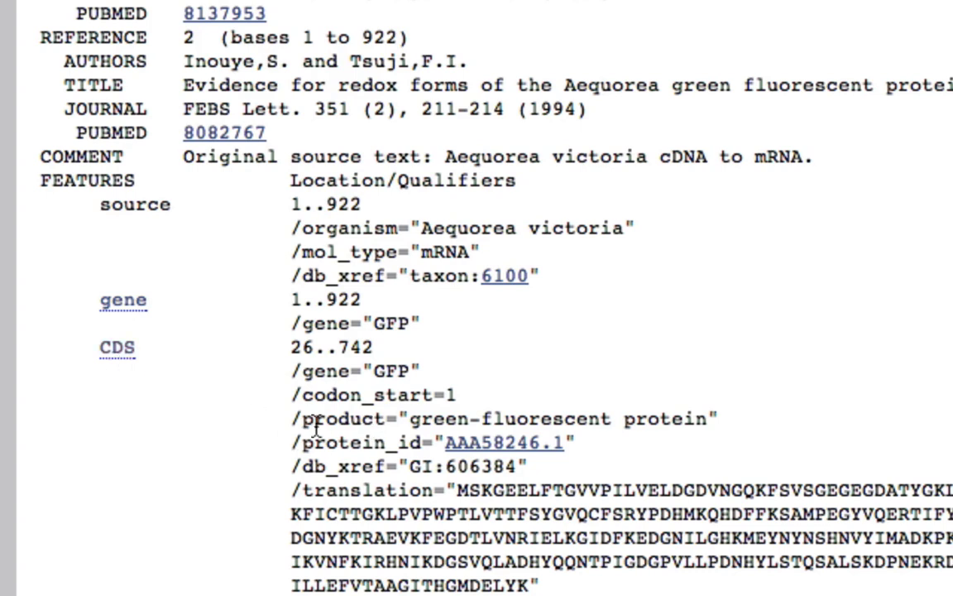
{"action": "left_click_drag", "start_coordinate": [299, 422], "coordinate": [724, 425]}
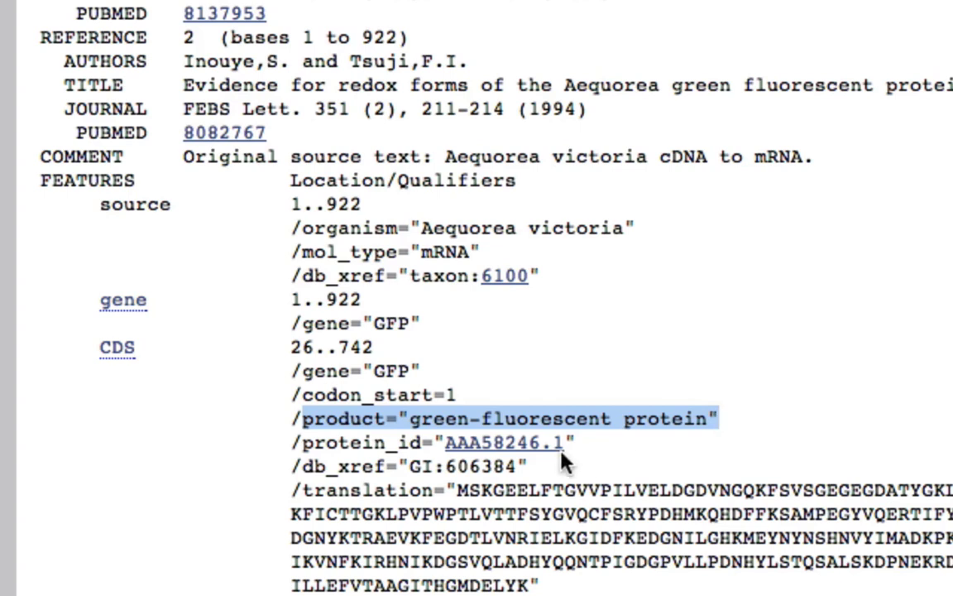
{"action": "left_click_drag", "start_coordinate": [460, 494], "coordinate": [537, 502]}
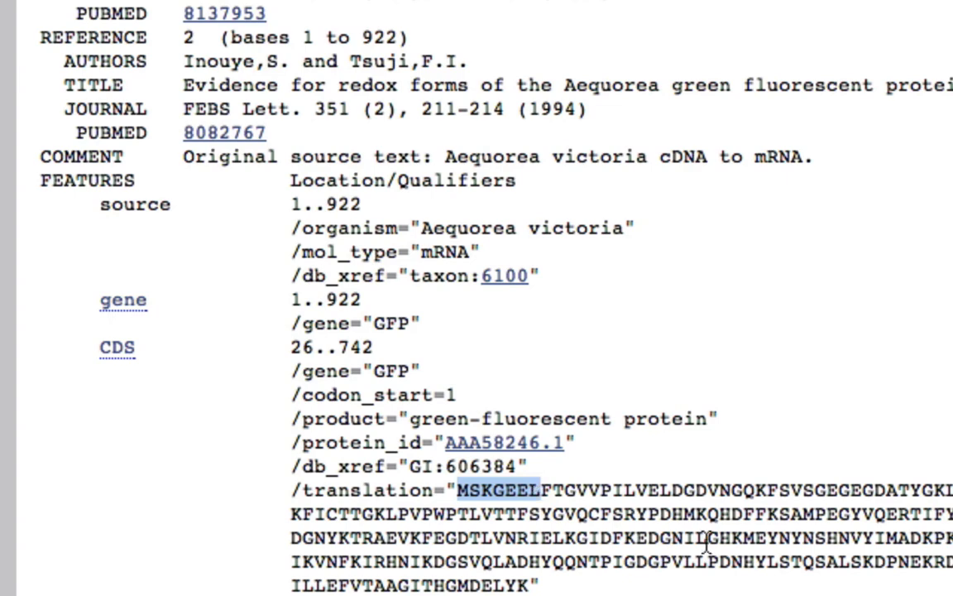
{"action": "left_click", "coordinate": [117, 352]}
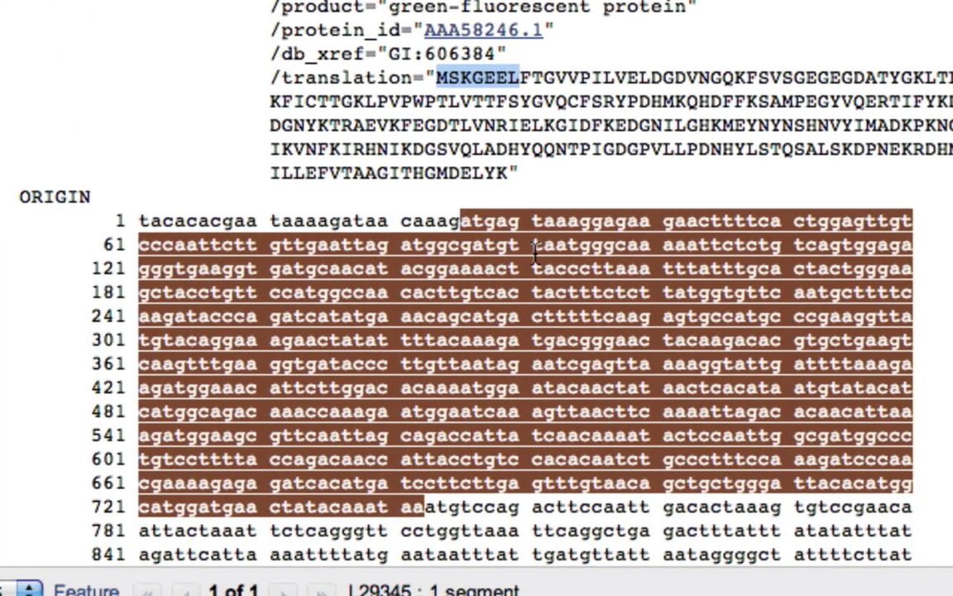
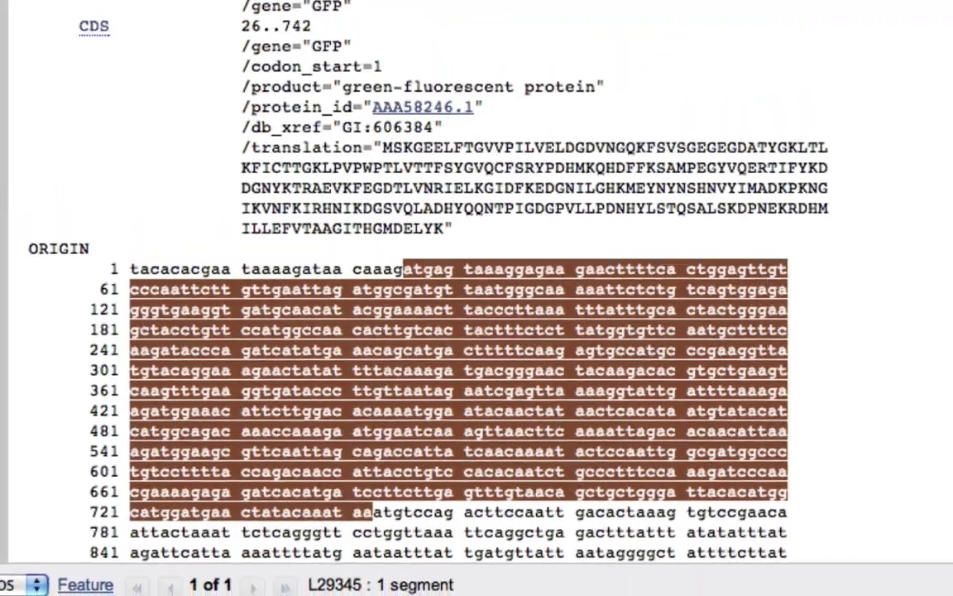
Return to the Nucleotide results and open the 5,170 bp green-fluorescent protein mRNA record M62654.1 in a separate tab.
{"action": "key", "text": "super+bracketleft"}
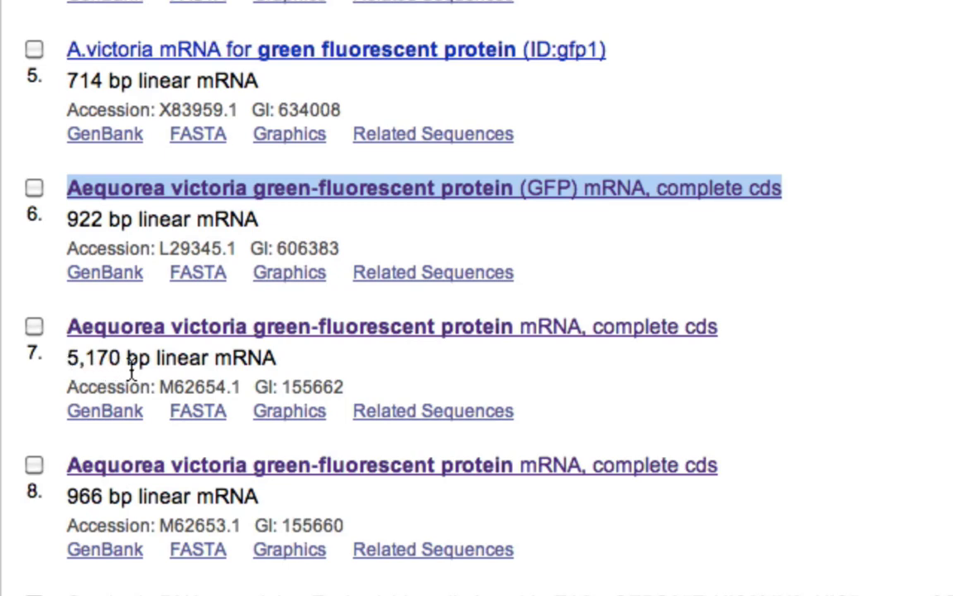
{"action": "right_click", "coordinate": [276, 328]}
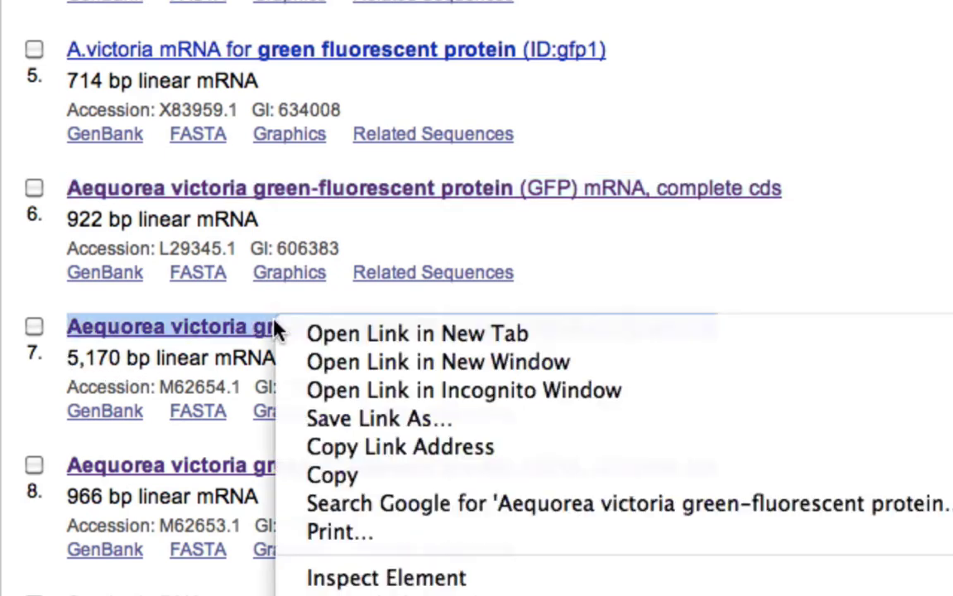
{"action": "left_click", "coordinate": [317, 337]}
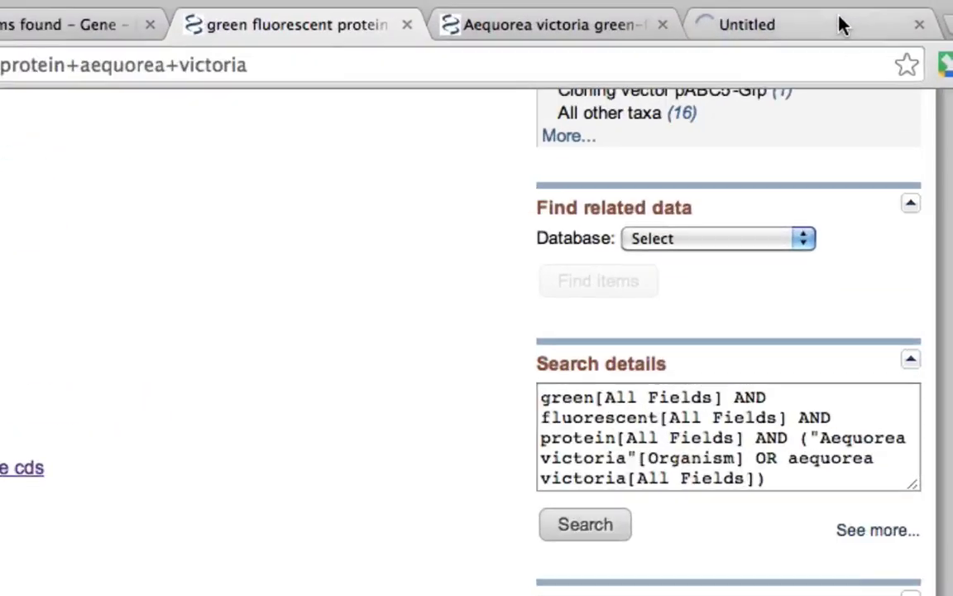
{"action": "left_click", "coordinate": [840, 25]}
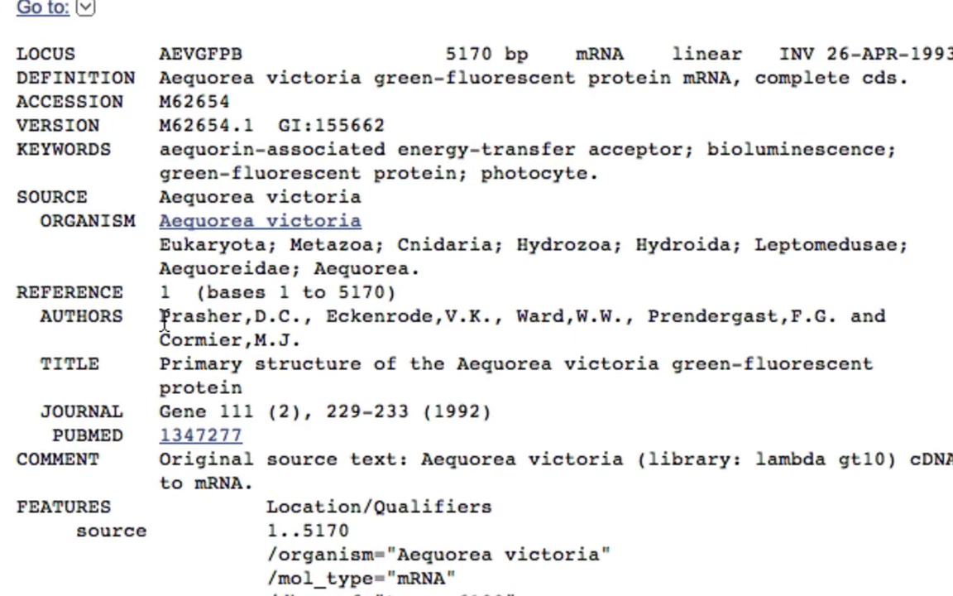
Highlight the authors and the title of the reference in the M62654 record.
{"action": "left_click_drag", "start_coordinate": [101, 424], "coordinate": [172, 435]}
{"action": "left_click_drag", "start_coordinate": [289, 338], "coordinate": [303, 340]}
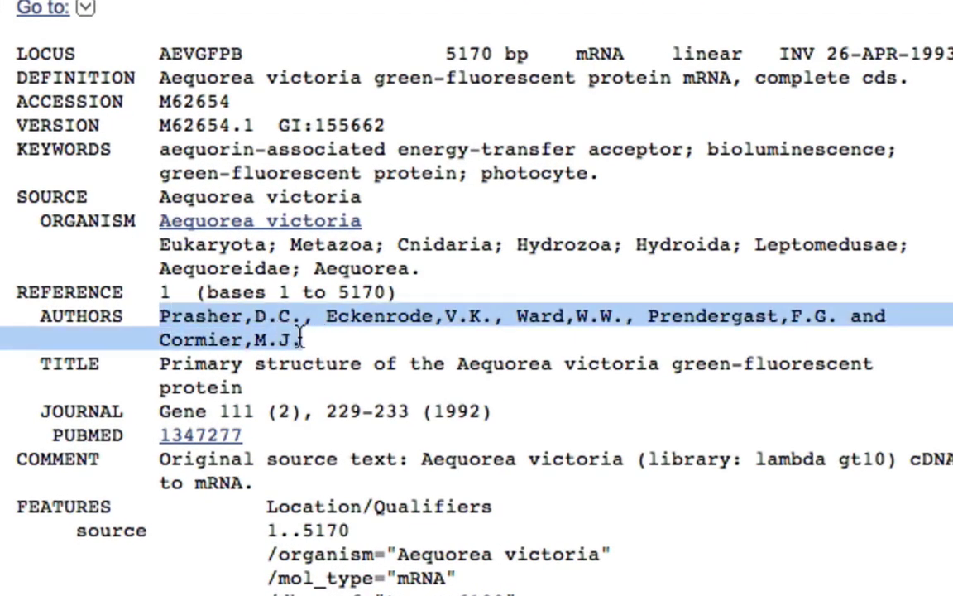
{"action": "left_click_drag", "start_coordinate": [162, 364], "coordinate": [246, 387]}
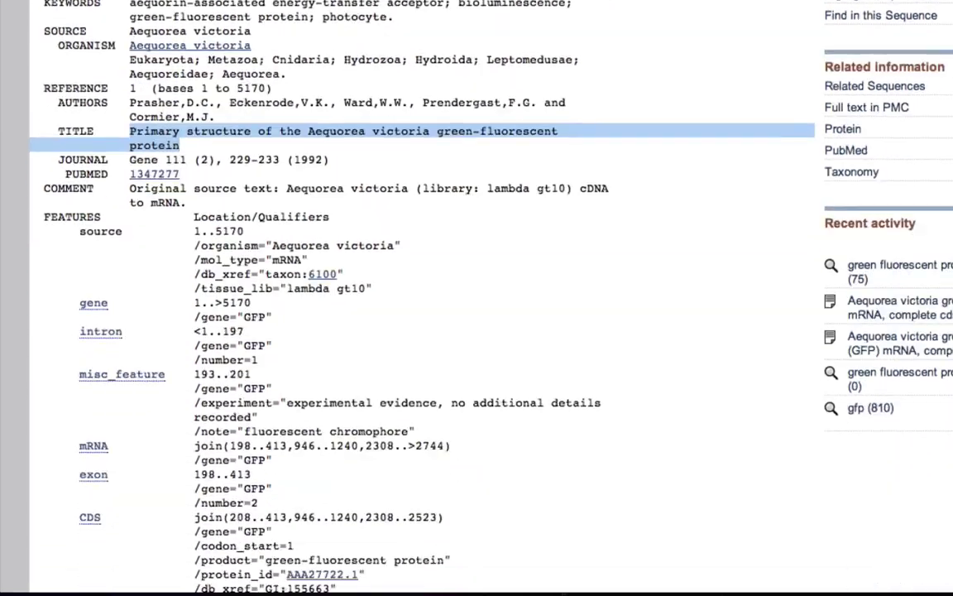
Highlight the product qualifier "green-fluorescent protein" in the CDS feature of the M62654 record.
{"action": "scroll", "coordinate": [413, 298], "scroll_direction": "down", "scroll_amount": 5}
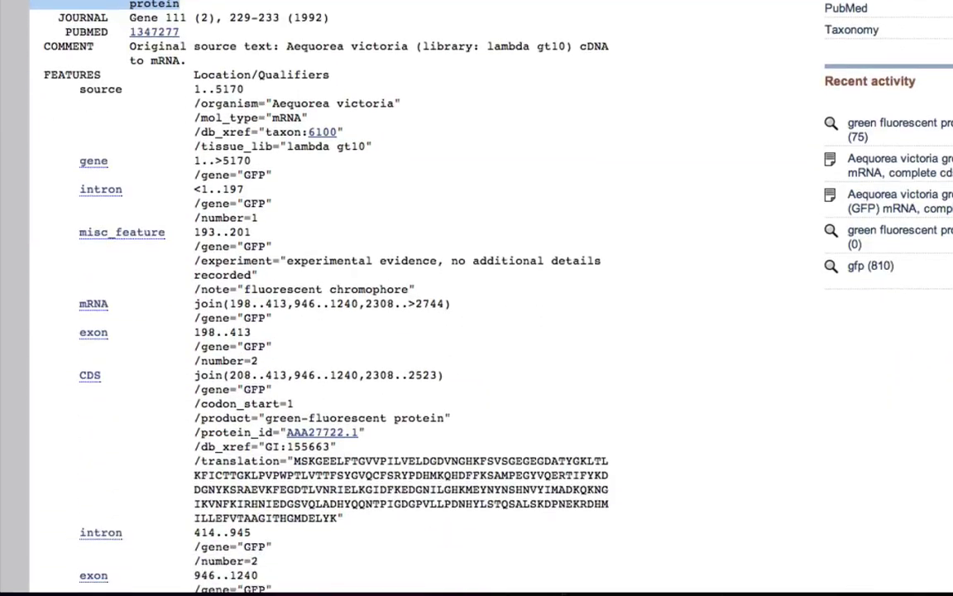
{"action": "scroll", "coordinate": [414, 298], "scroll_direction": "up", "scroll_amount": 2}
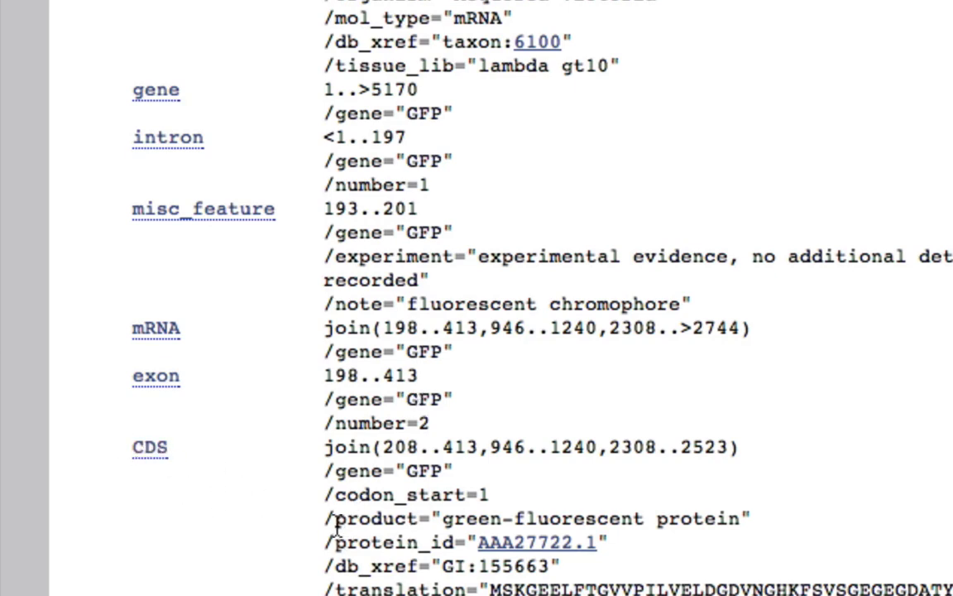
{"action": "left_click_drag", "start_coordinate": [336, 518], "coordinate": [755, 523]}
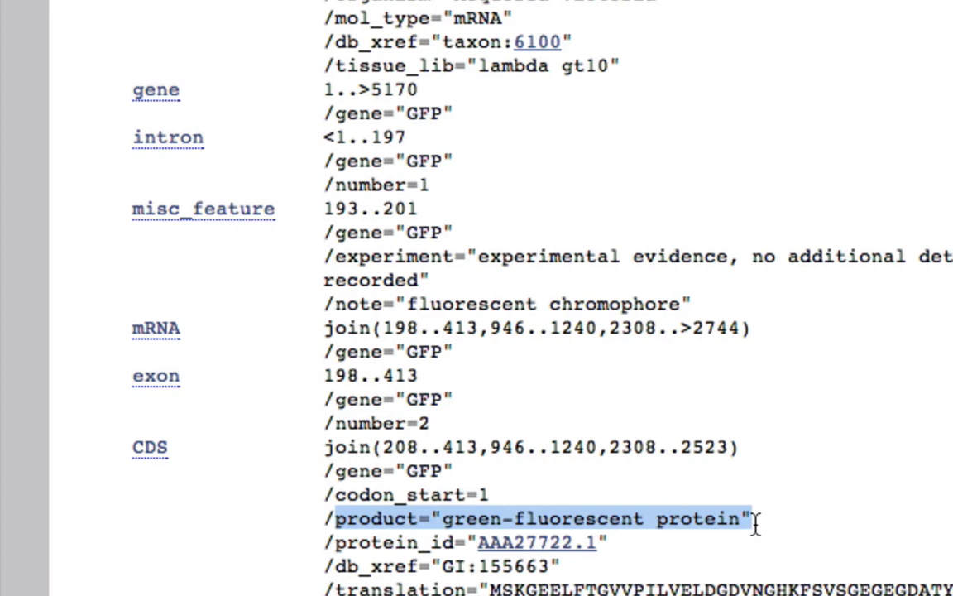
Highlight the CDS feature in the M62654 nucleotide sequence and examine its separate coding segments.
{"action": "scroll", "coordinate": [755, 524], "scroll_direction": "down", "scroll_amount": 5}
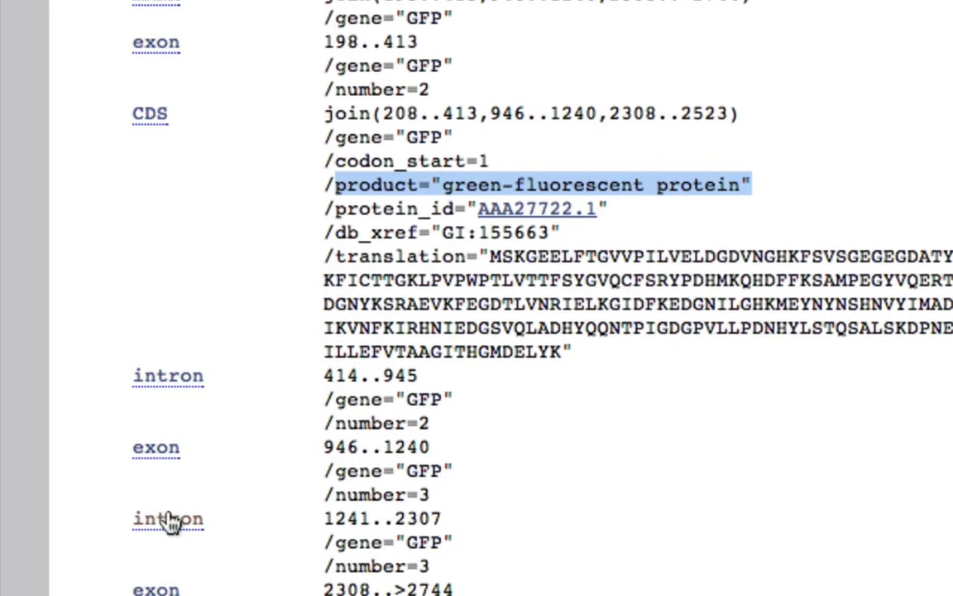
{"action": "scroll", "coordinate": [171, 560], "scroll_direction": "down", "scroll_amount": 3}
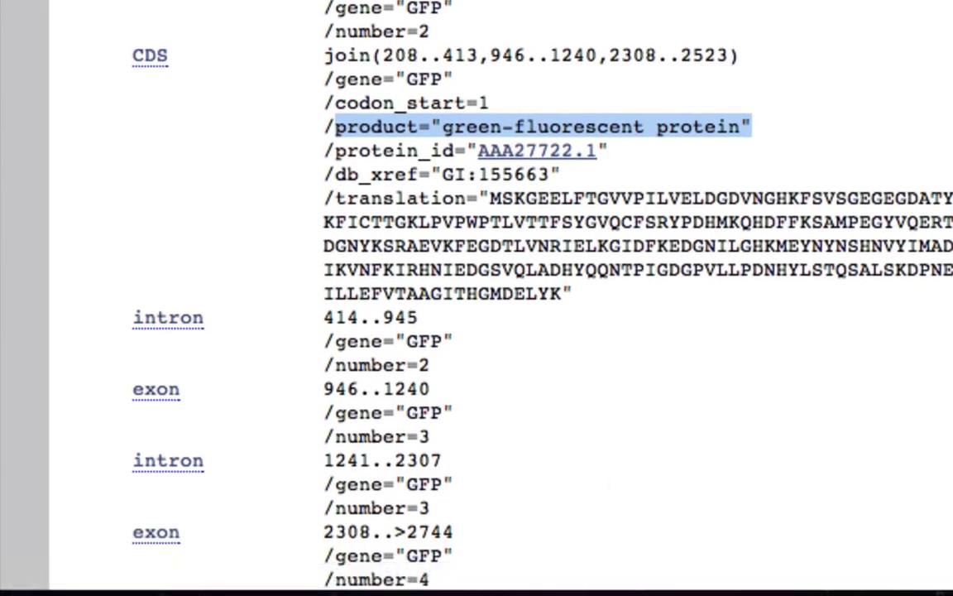
{"action": "scroll", "coordinate": [477, 298], "scroll_direction": "down", "scroll_amount": 5}
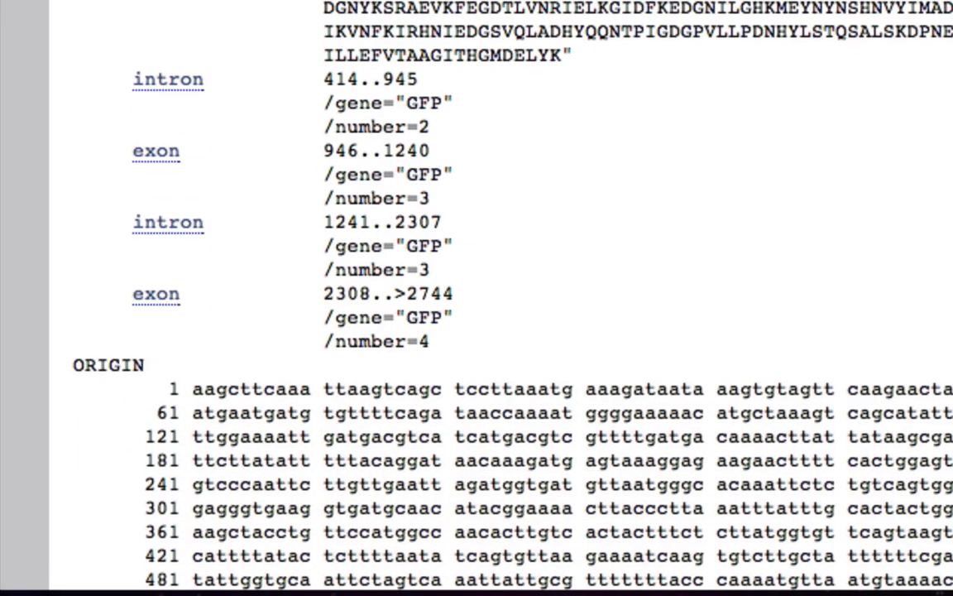
{"action": "scroll", "coordinate": [891, 171], "scroll_direction": "up", "scroll_amount": 10}
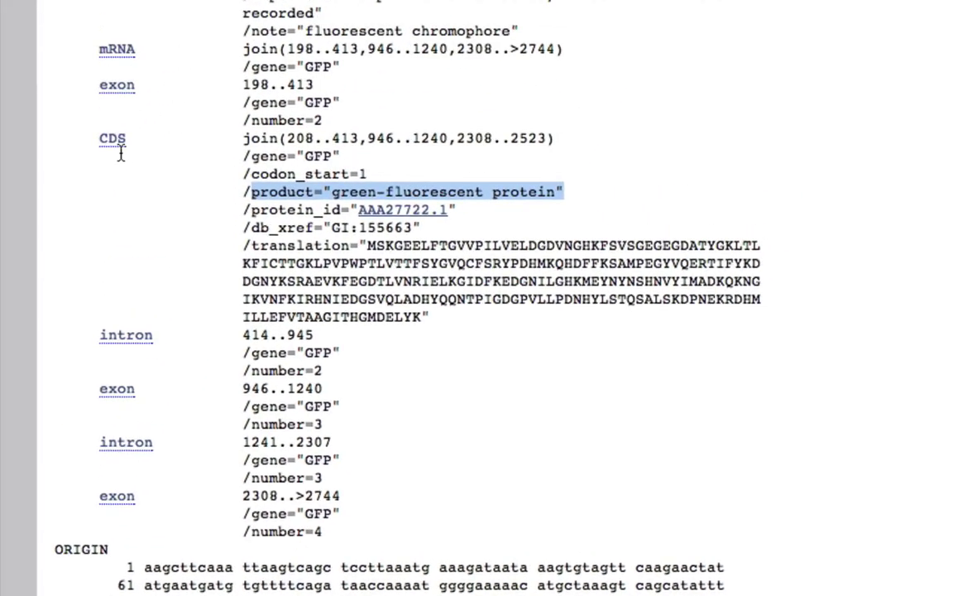
{"action": "left_click", "coordinate": [123, 207]}
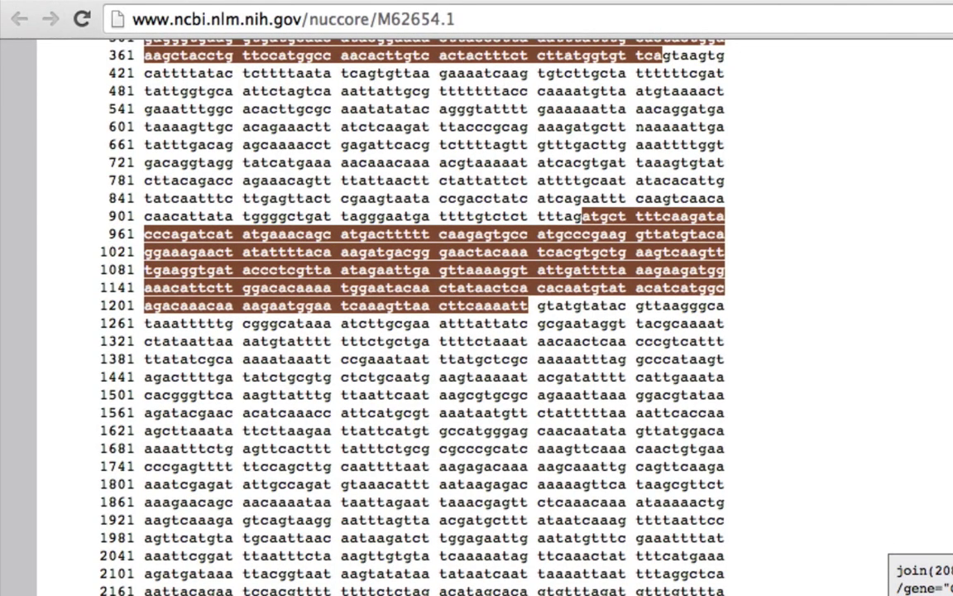
{"action": "scroll", "coordinate": [372, 298], "scroll_direction": "down", "scroll_amount": 3}
{"action": "scroll", "coordinate": [373, 298], "scroll_direction": "up", "scroll_amount": 8}
{"action": "scroll", "coordinate": [372, 297], "scroll_direction": "down", "scroll_amount": 8}
{"action": "scroll", "coordinate": [414, 298], "scroll_direction": "down", "scroll_amount": 15}
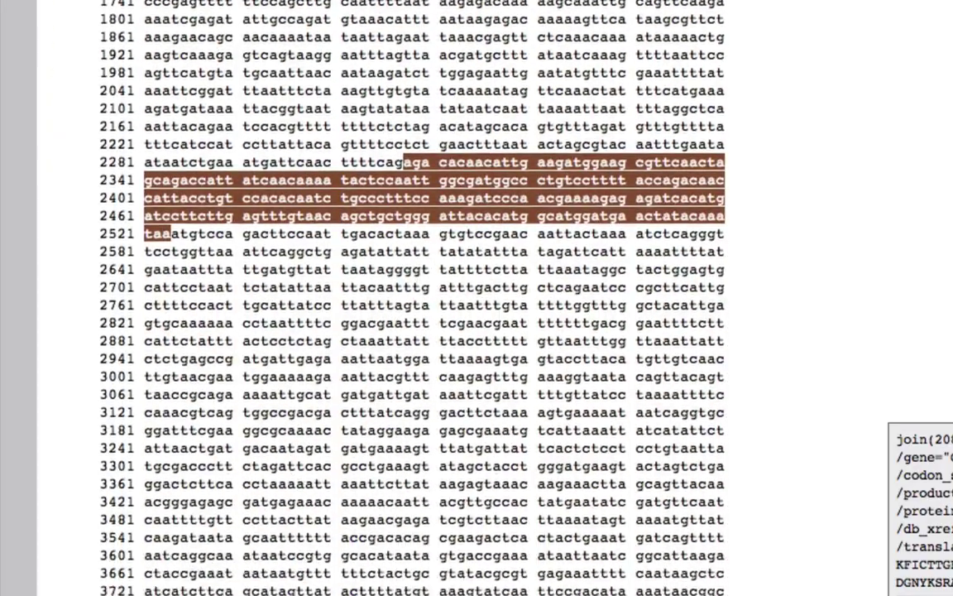
{"action": "scroll", "coordinate": [430, 298], "scroll_direction": "up", "scroll_amount": 13}
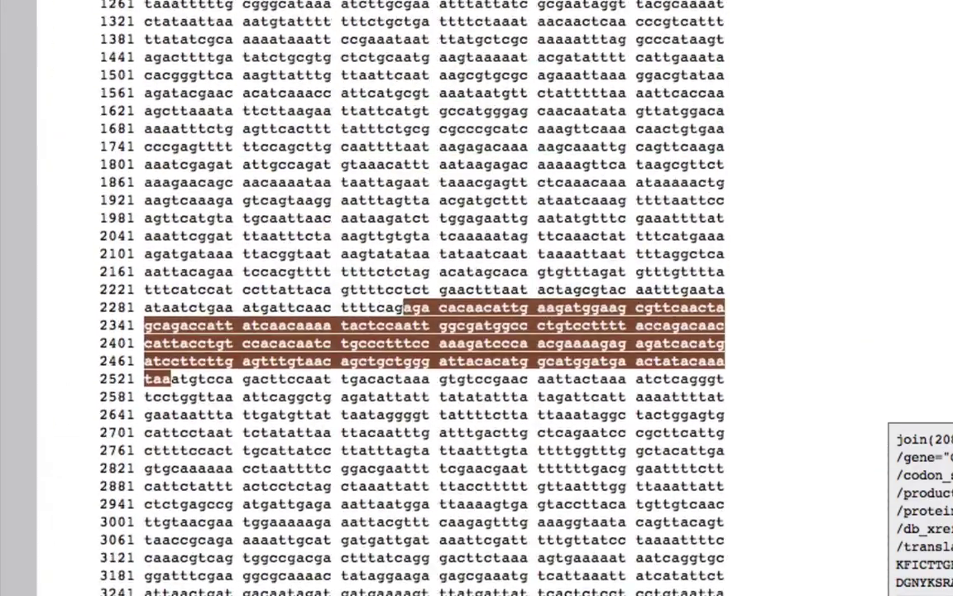
{"action": "scroll", "coordinate": [414, 298], "scroll_direction": "up", "scroll_amount": 6}
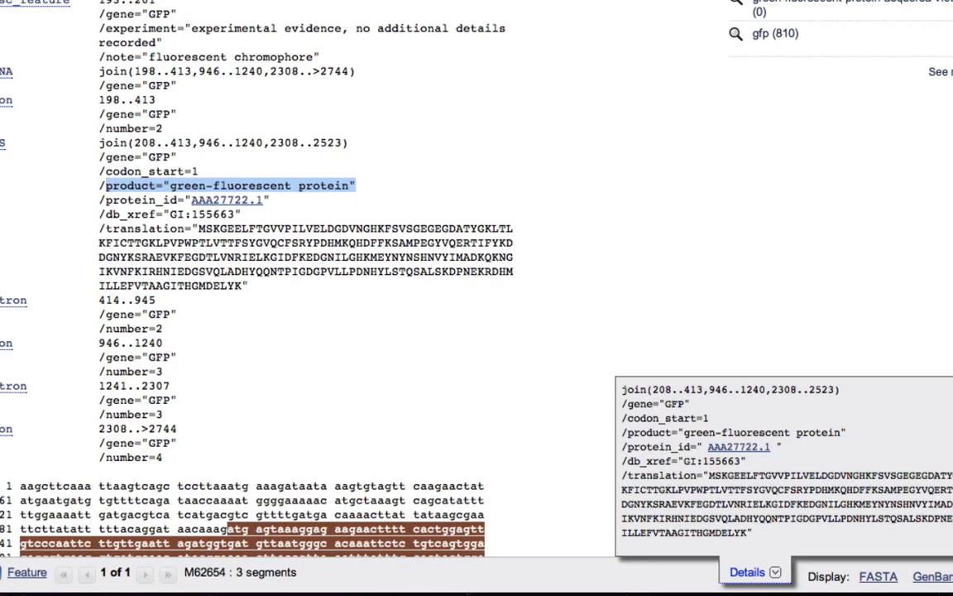
Compare the highlighted coding segments with the feature list and mark the first residues of the CDS translation.
{"action": "scroll", "coordinate": [240, 273], "scroll_direction": "down", "scroll_amount": 5}
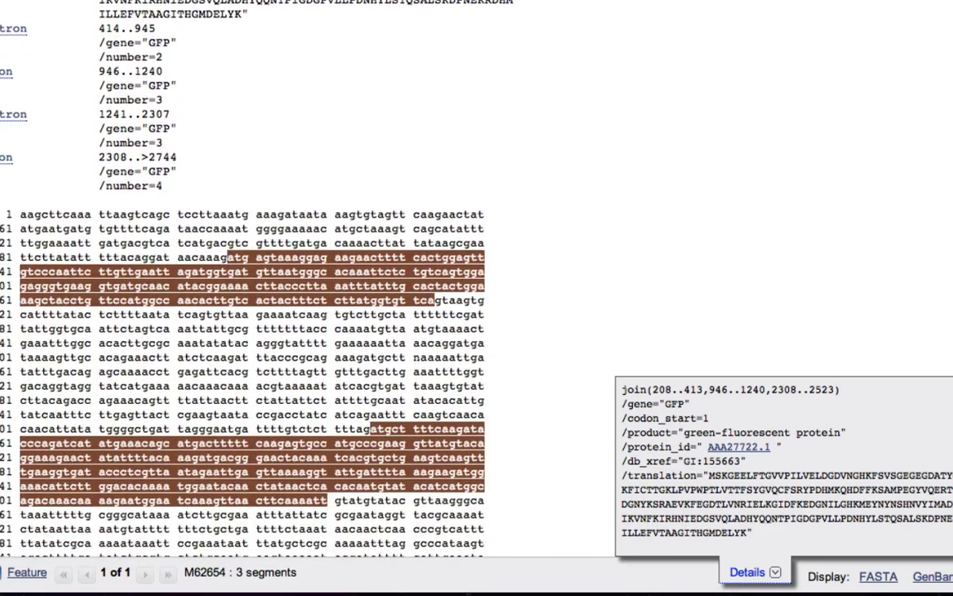
{"action": "scroll", "coordinate": [240, 273], "scroll_direction": "up", "scroll_amount": 2}
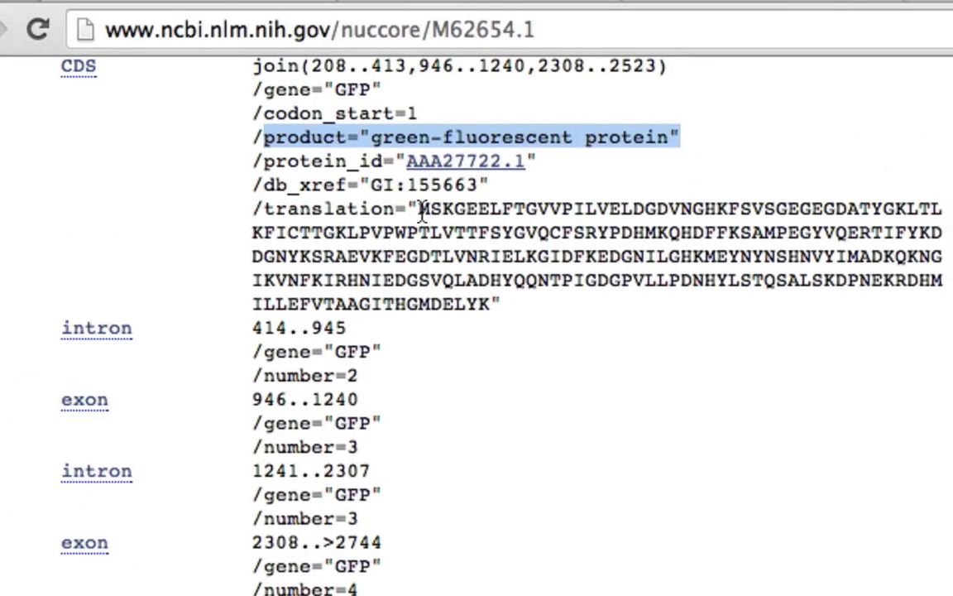
{"action": "left_click", "coordinate": [422, 211]}
{"action": "left_click_drag", "start_coordinate": [423, 211], "coordinate": [504, 211]}
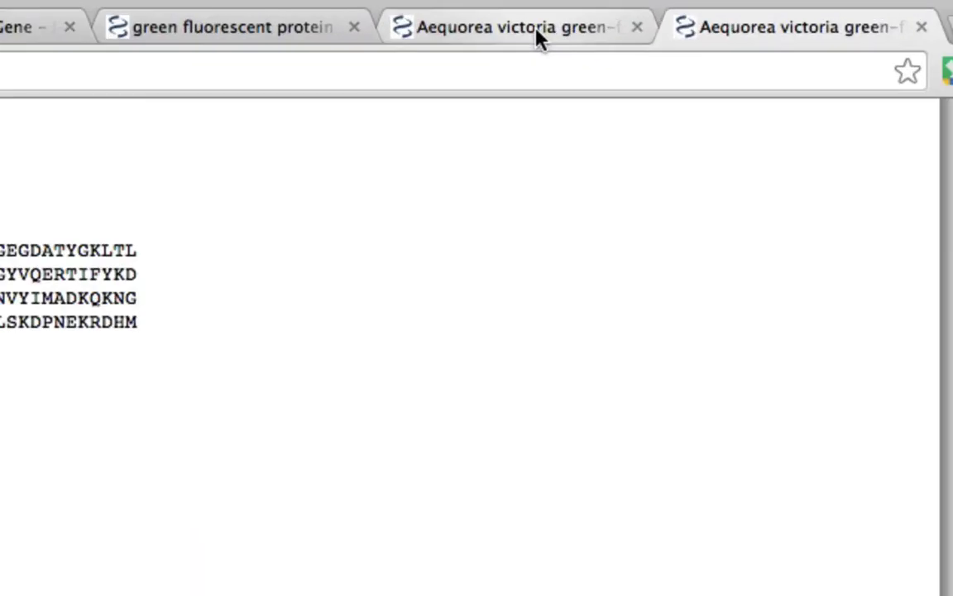
Compare the two open GFP records and close the M62654.1 one, keeping L29345.1 open.
{"action": "left_click", "coordinate": [536, 36]}
{"action": "left_click", "coordinate": [783, 37]}
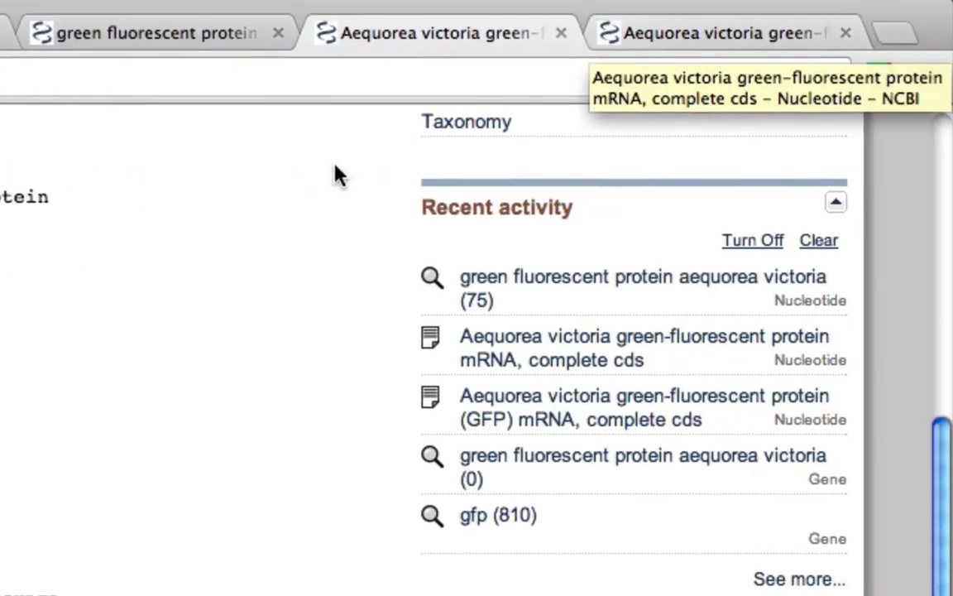
{"action": "left_click", "coordinate": [633, 45]}
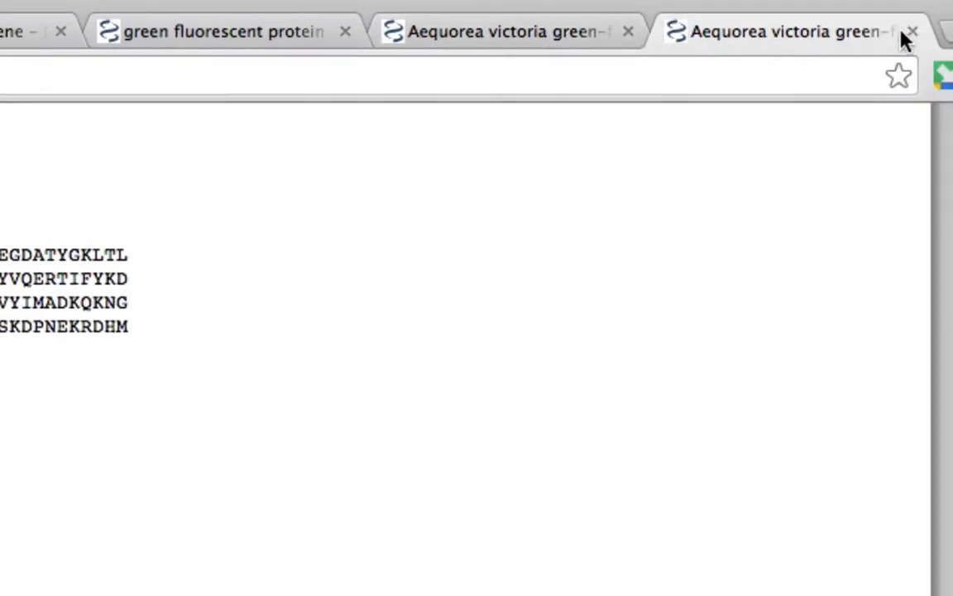
{"action": "left_click", "coordinate": [911, 35]}
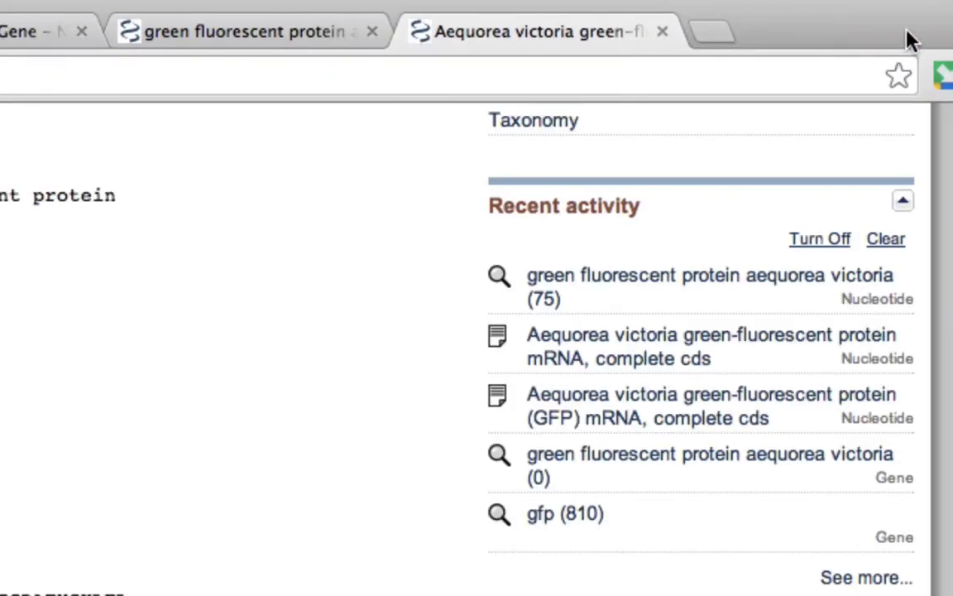
Download the complete L29345.1 record as a file in GenBank format.
{"action": "scroll", "coordinate": [446, 234], "scroll_direction": "up", "scroll_amount": 10}
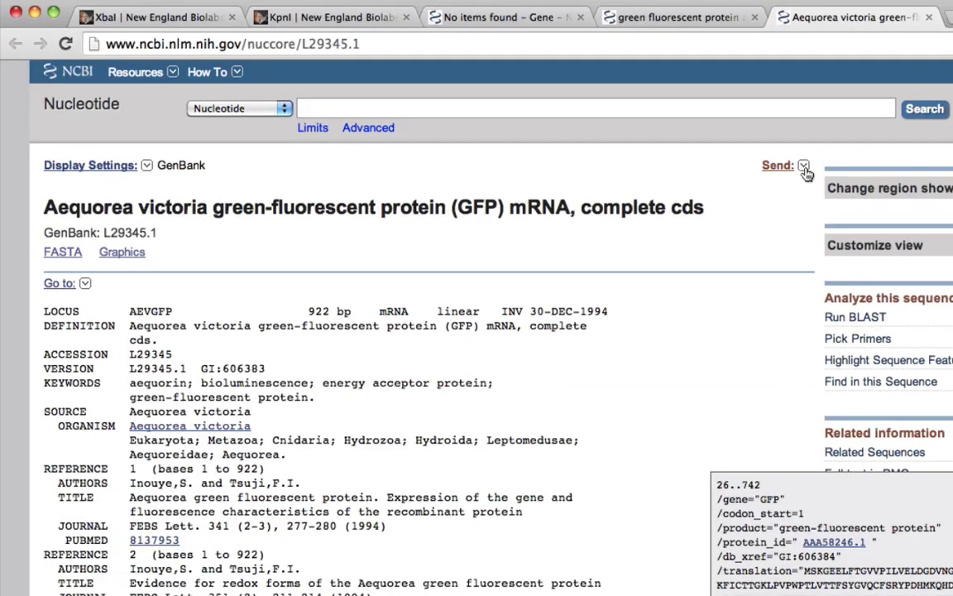
{"action": "left_click", "coordinate": [485, 267]}
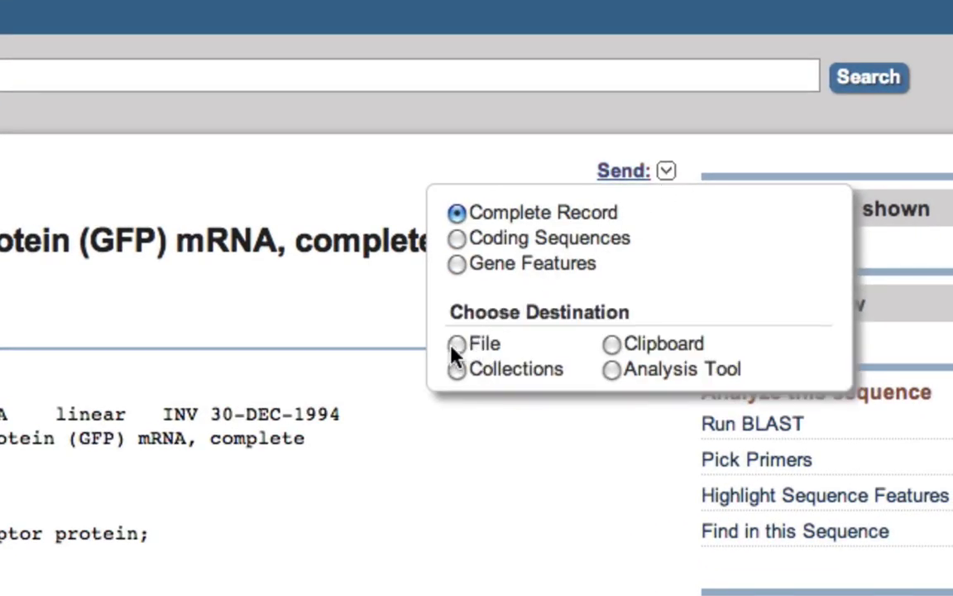
{"action": "left_click", "coordinate": [456, 346]}
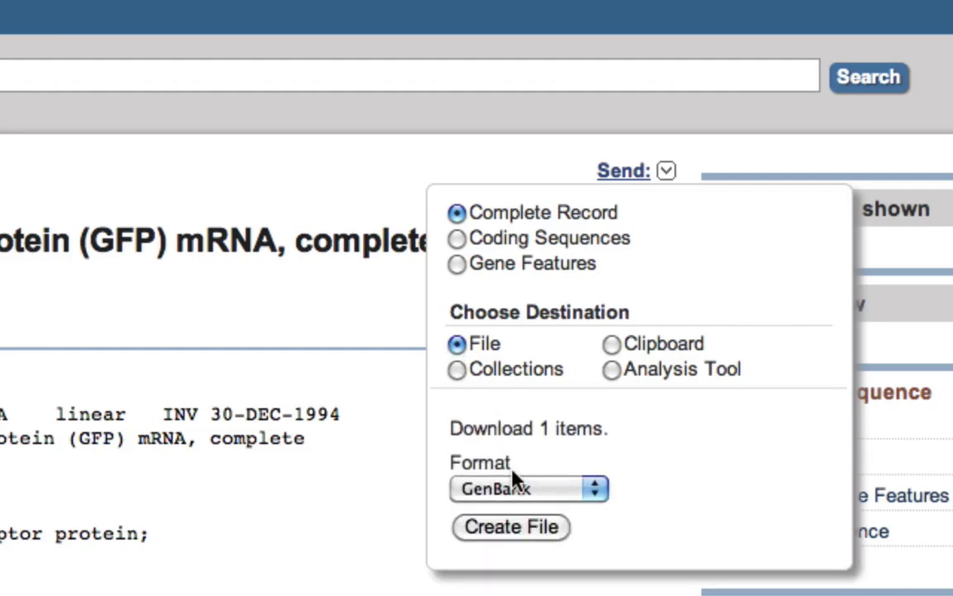
{"action": "left_click", "coordinate": [513, 530]}
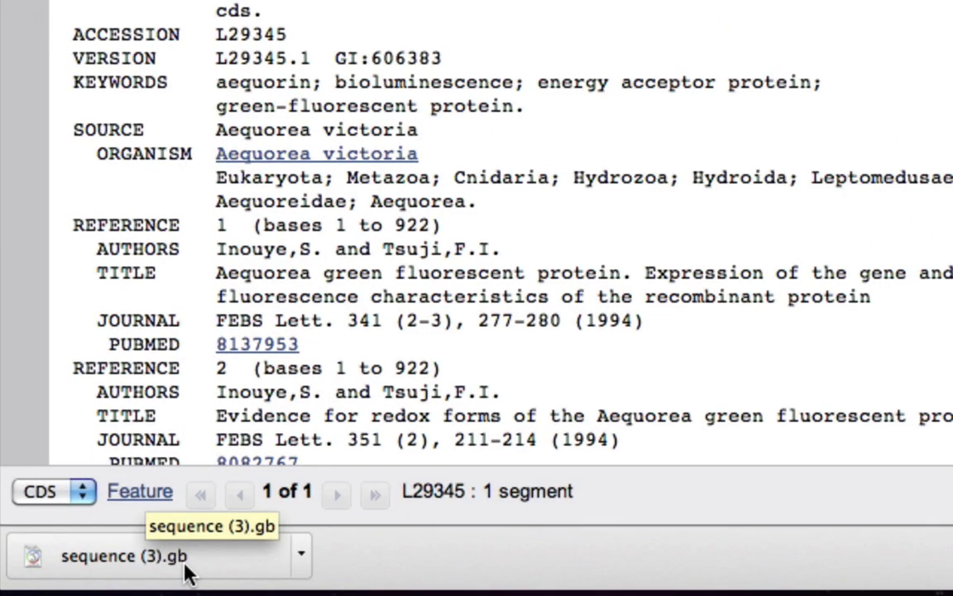
Import the downloaded sequence (3).gb into SerialCloner and minimize the browser to work in the sequence window.
{"action": "left_click", "coordinate": [186, 570]}
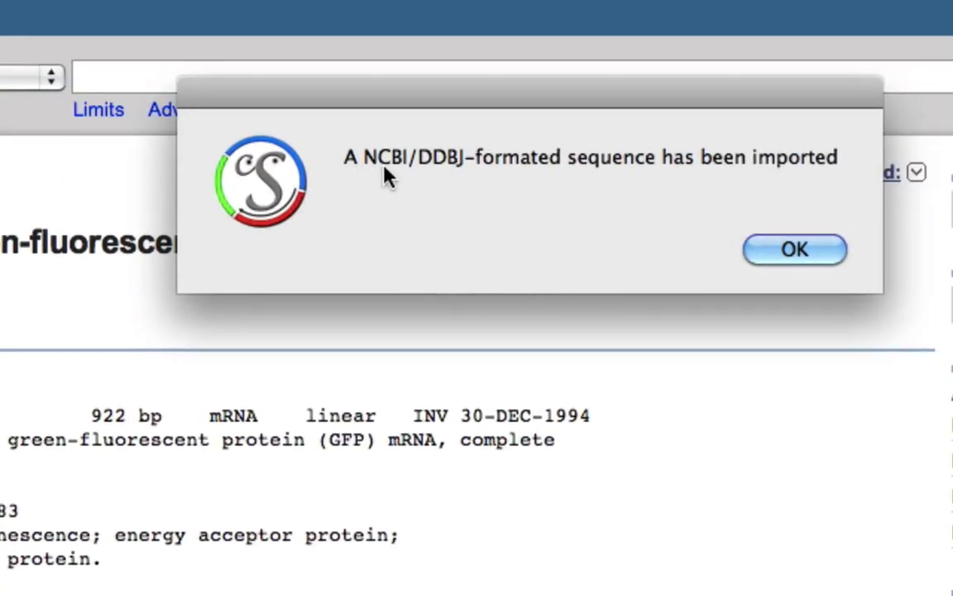
{"action": "left_click", "coordinate": [793, 250]}
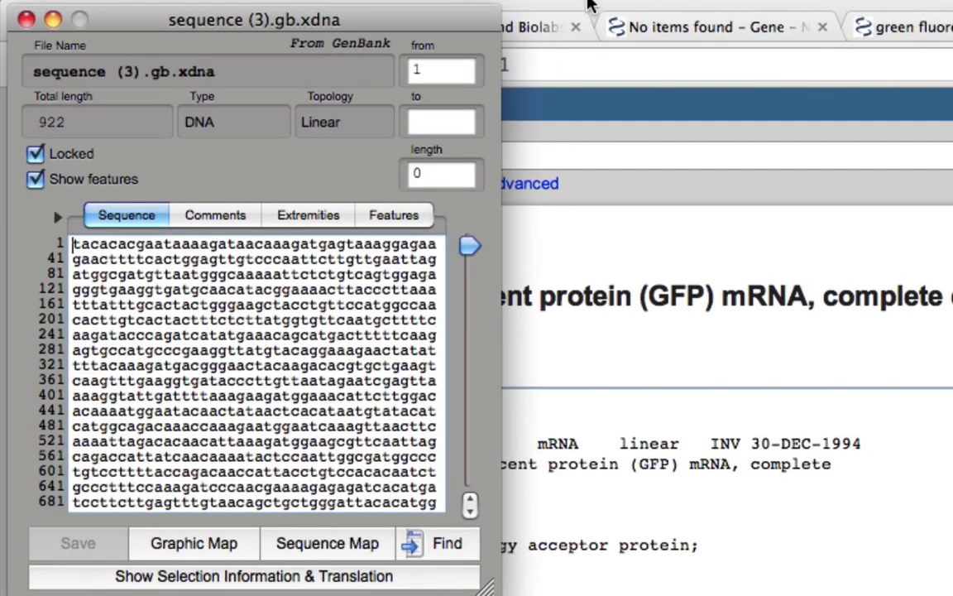
{"action": "left_click", "coordinate": [607, 63]}
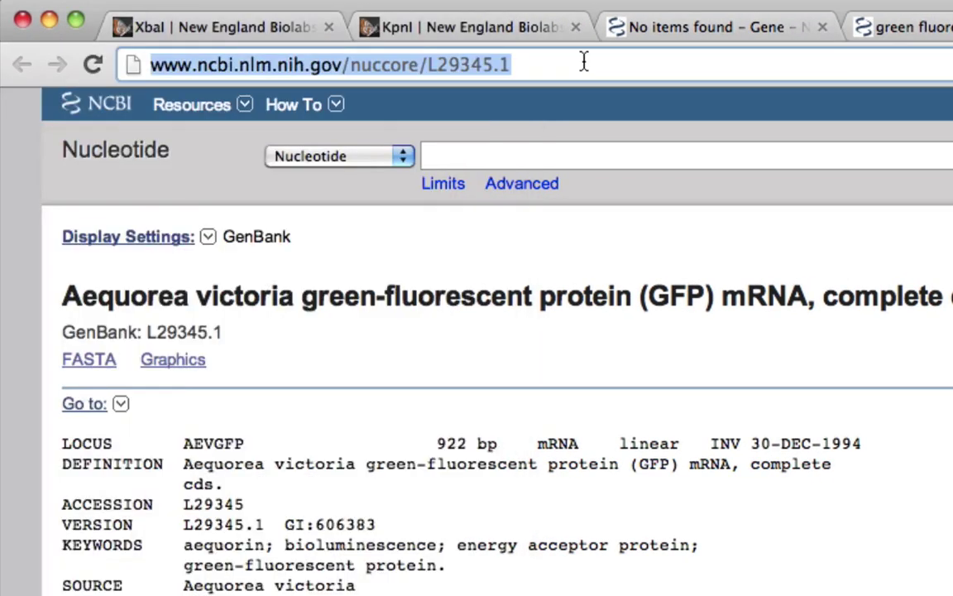
{"action": "left_click", "coordinate": [50, 19]}
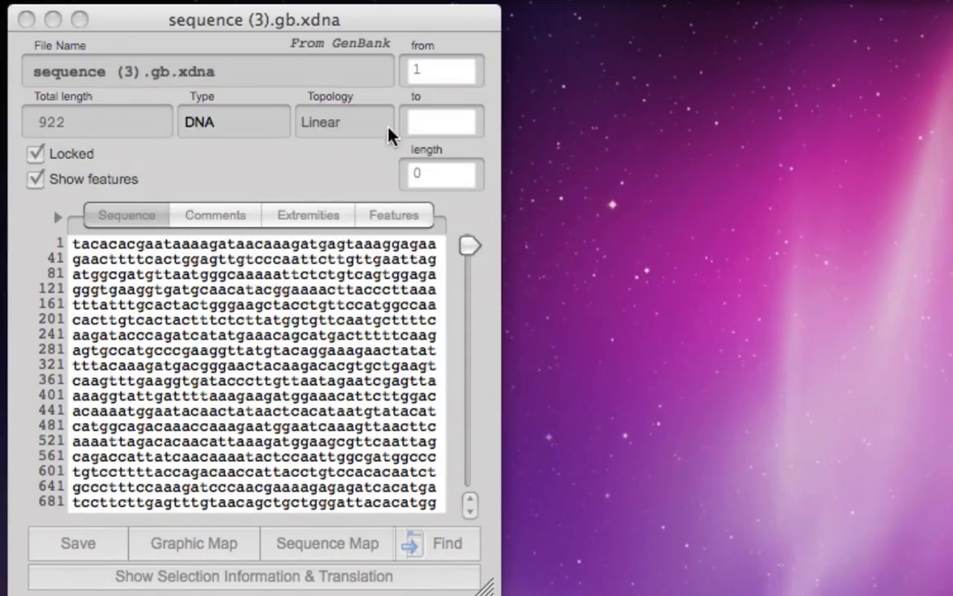
{"action": "left_click", "coordinate": [174, 19]}
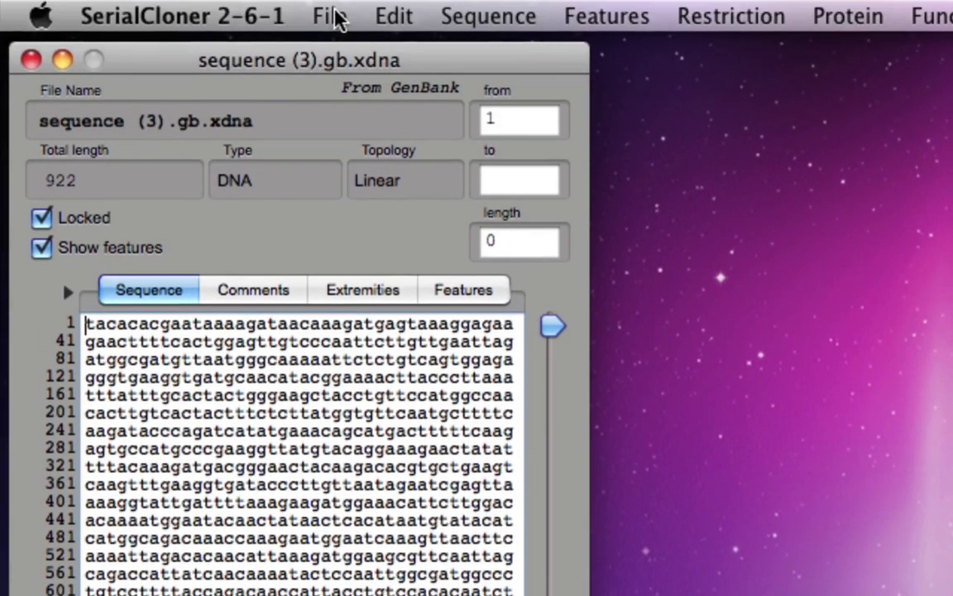
Save the imported sequence to the Desktop under the name "GFP aequorea victoria".
{"action": "left_click", "coordinate": [338, 16]}
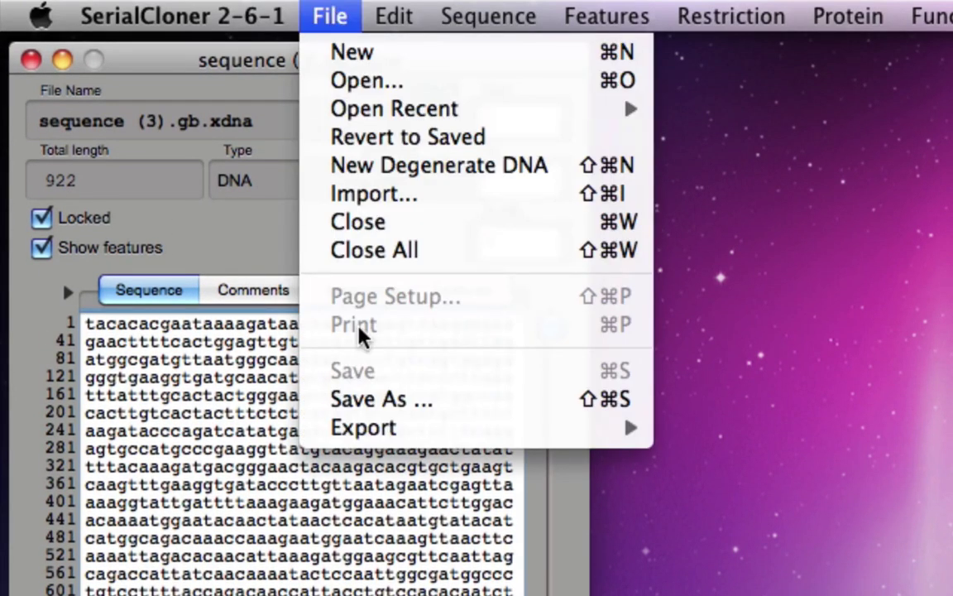
{"action": "left_click", "coordinate": [367, 402]}
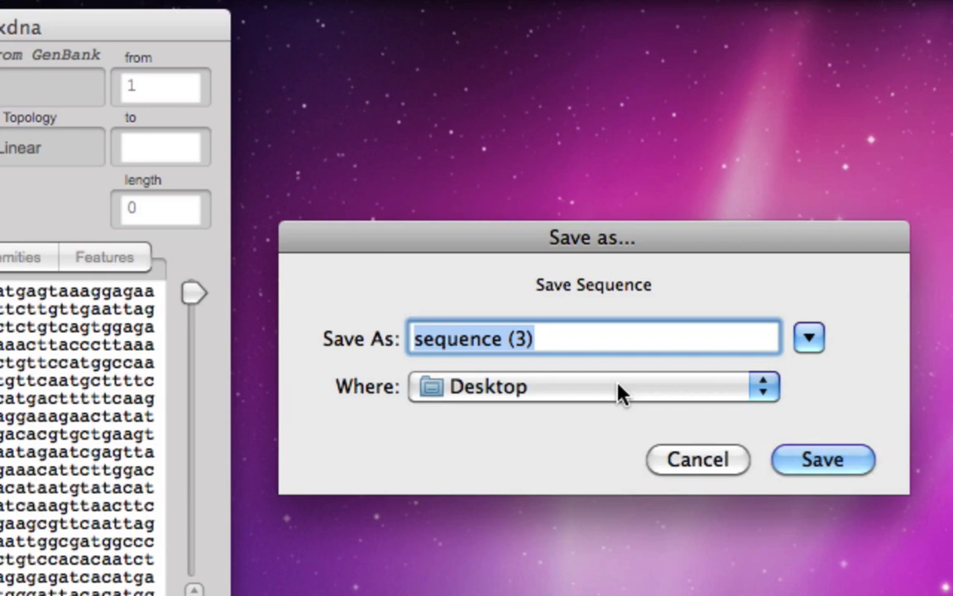
{"action": "type", "text": "GFP aequorea victoria"}
{"action": "left_click", "coordinate": [842, 455]}
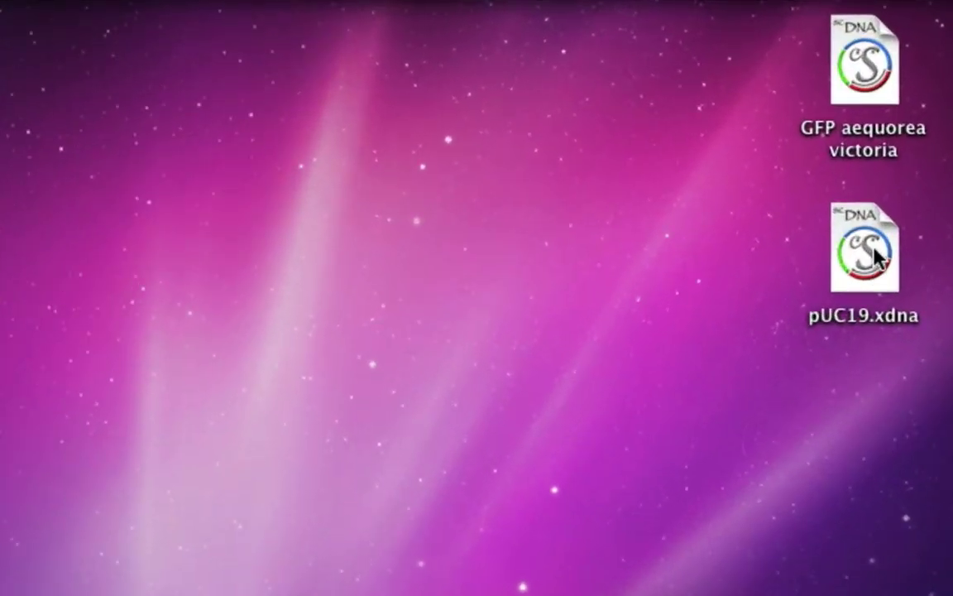
Open pUC19.xdna from the desktop and show its graphic map with features but without unique restriction sites.
{"action": "double_click", "coordinate": [868, 257]}
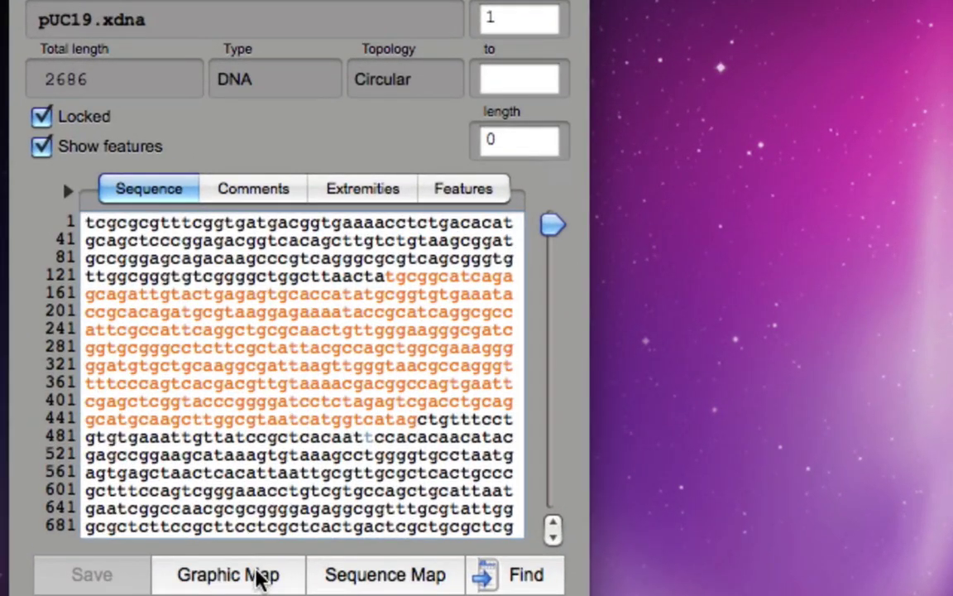
{"action": "left_click", "coordinate": [262, 578]}
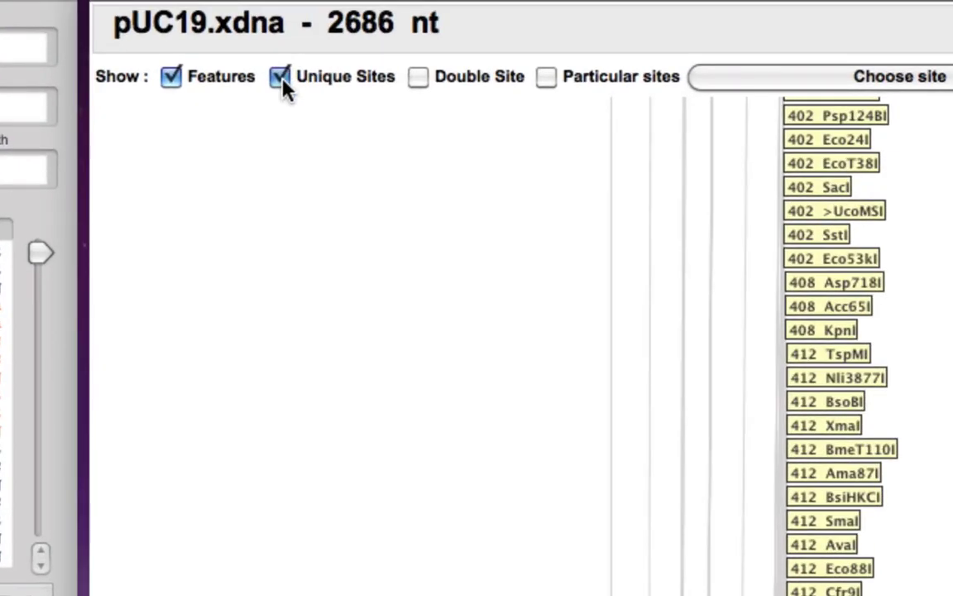
{"action": "left_click", "coordinate": [308, 23]}
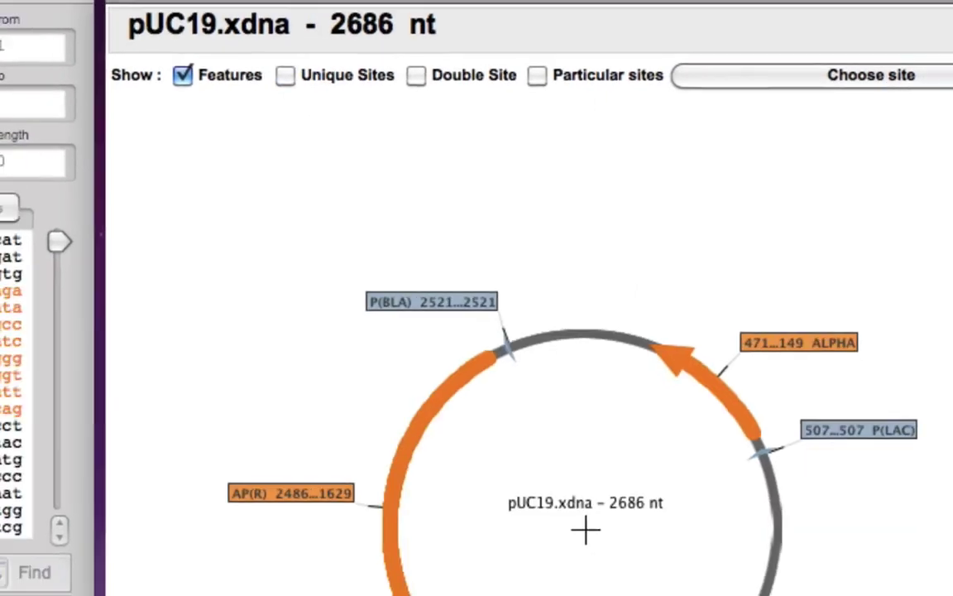
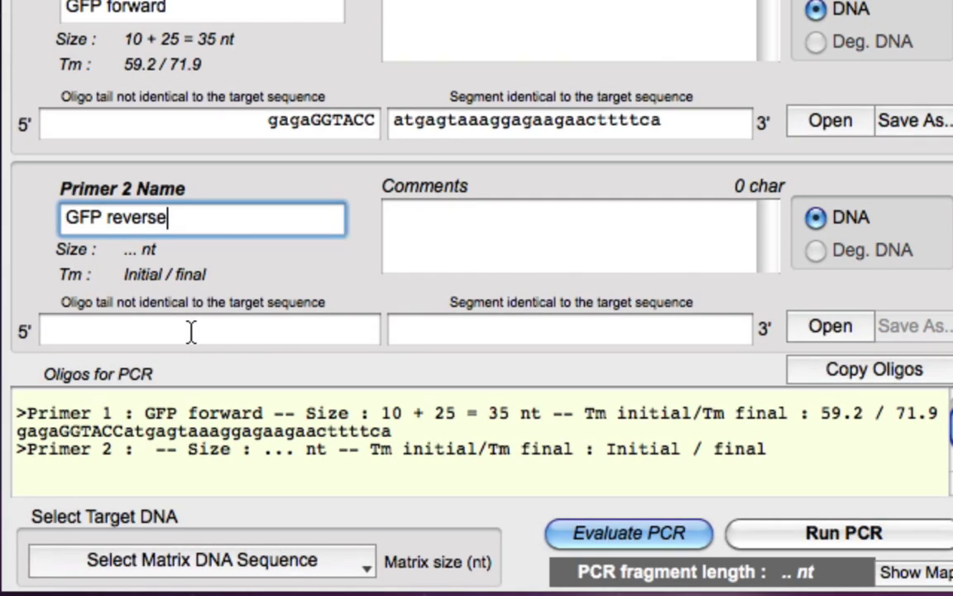
Give the GFP reverse primer the tail gagaTCTAGA and the identical segment ttatttgtatagttcatccatgcca, copied from the Primer R column of the primer table.
{"action": "type", "text": "gagaTCTAGA"}
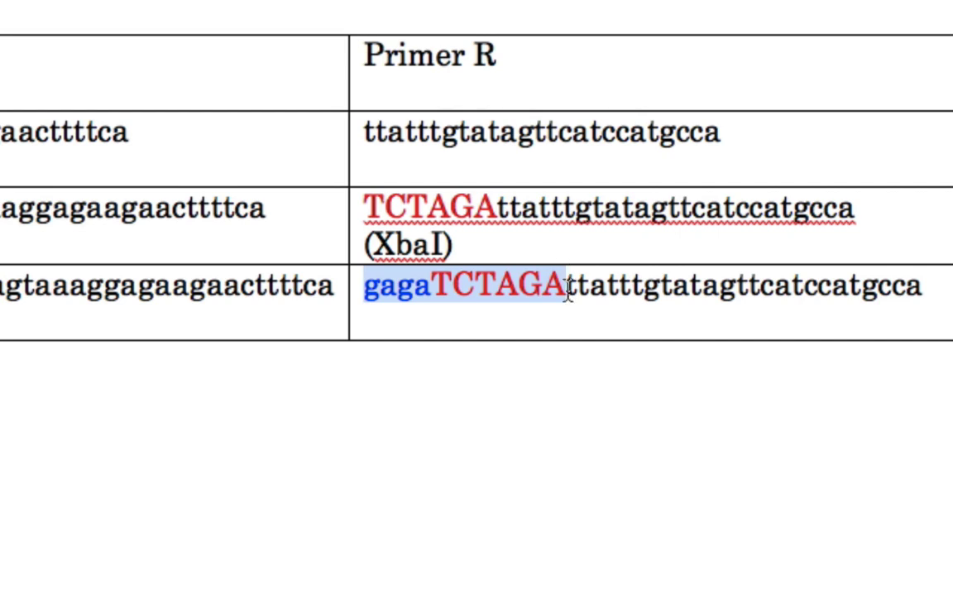
{"action": "double_click", "coordinate": [567, 288]}
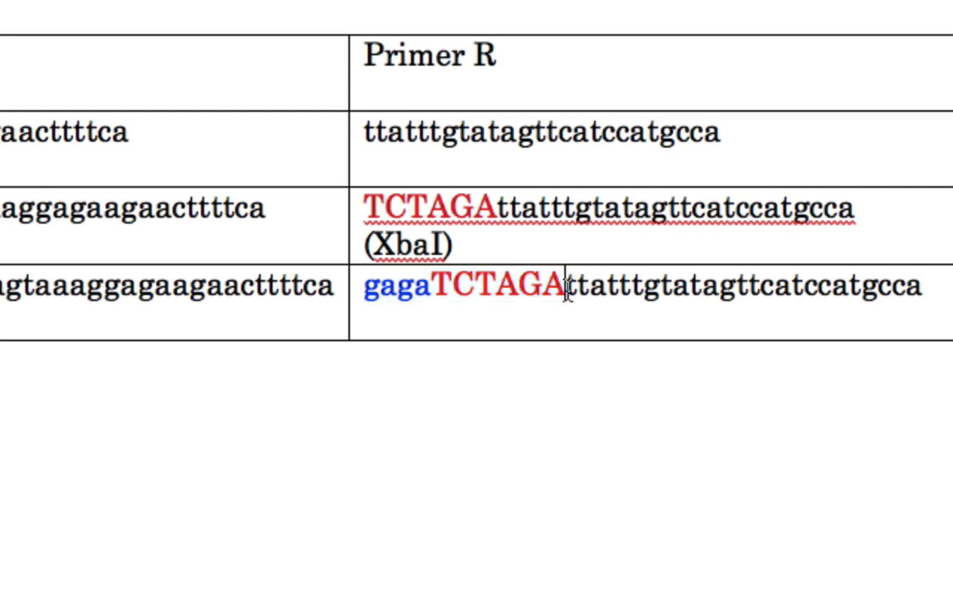
{"action": "left_click", "coordinate": [762, 290]}
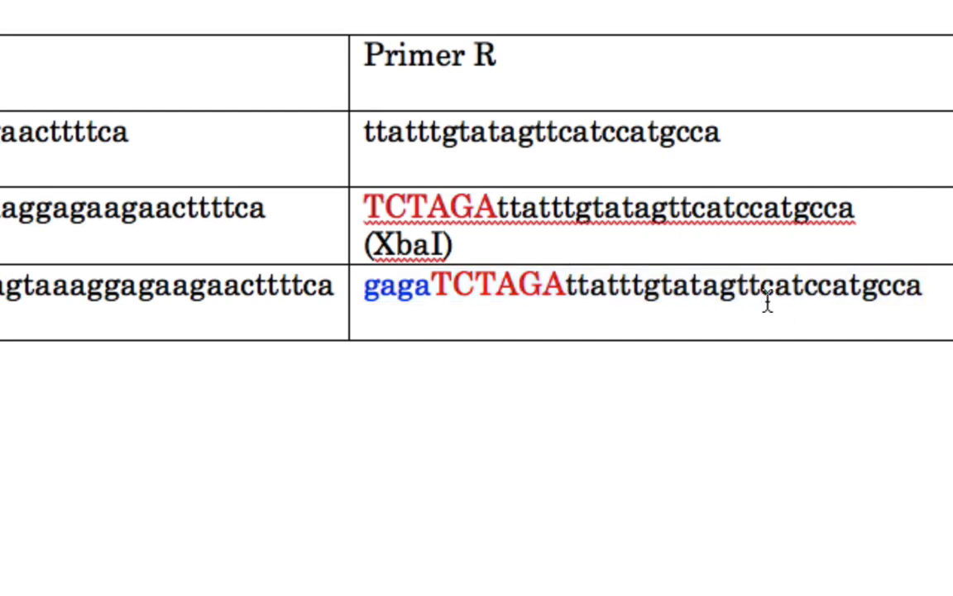
{"action": "left_click", "coordinate": [565, 287]}
{"action": "left_click_drag", "start_coordinate": [566, 287], "coordinate": [927, 286]}
{"action": "key", "text": "super+c"}
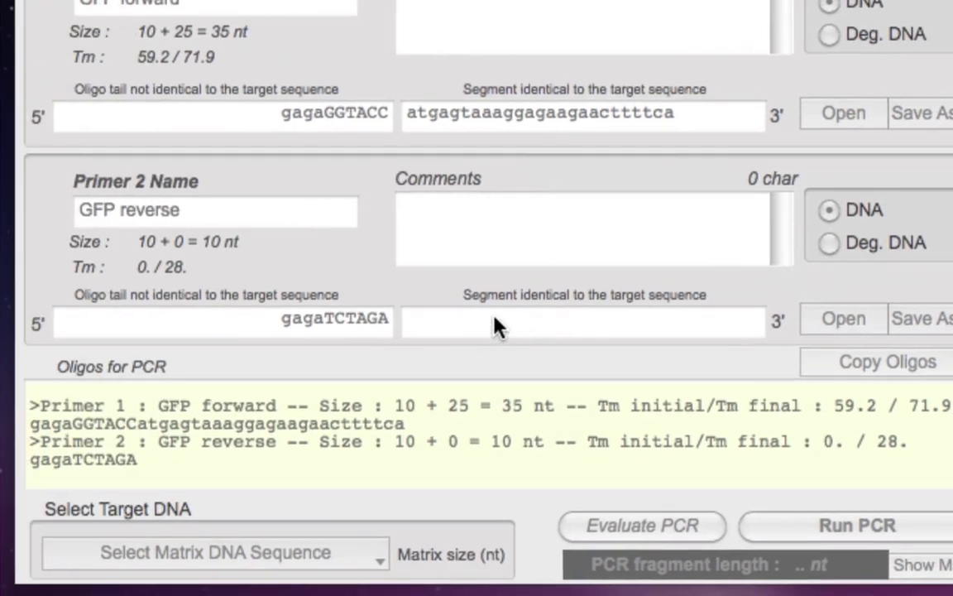
{"action": "left_click", "coordinate": [493, 322]}
{"action": "left_click", "coordinate": [494, 322]}
{"action": "key", "text": "super+v"}
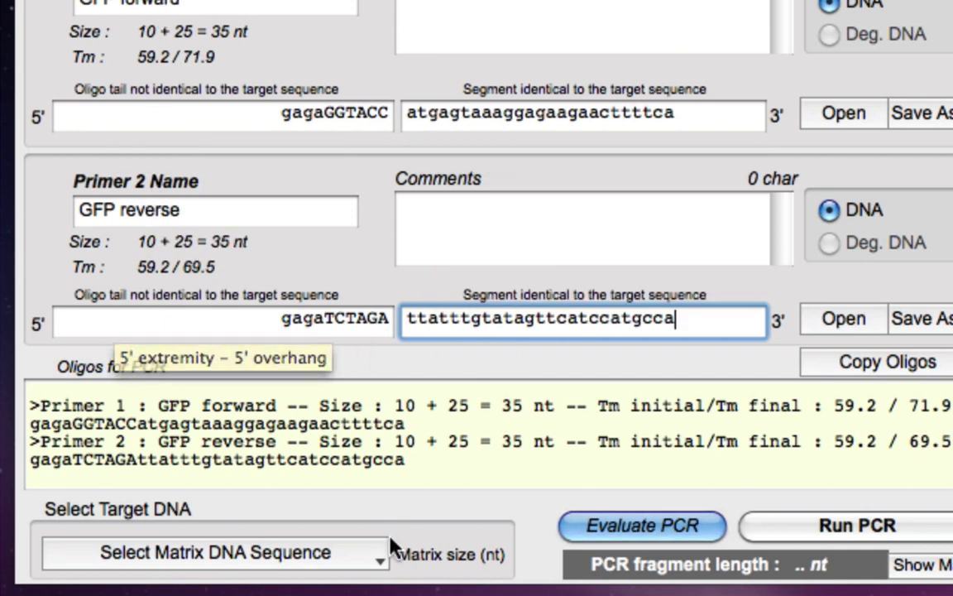
Run the PCR with GFP aequorea victoria as the target DNA and close the PCR setup window.
{"action": "left_click", "coordinate": [381, 561]}
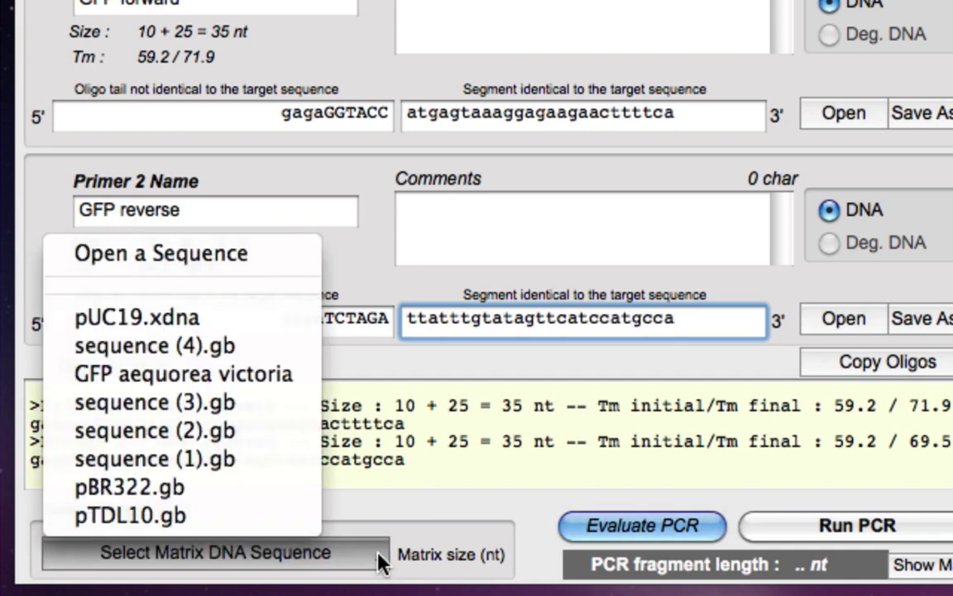
{"action": "left_click", "coordinate": [245, 385]}
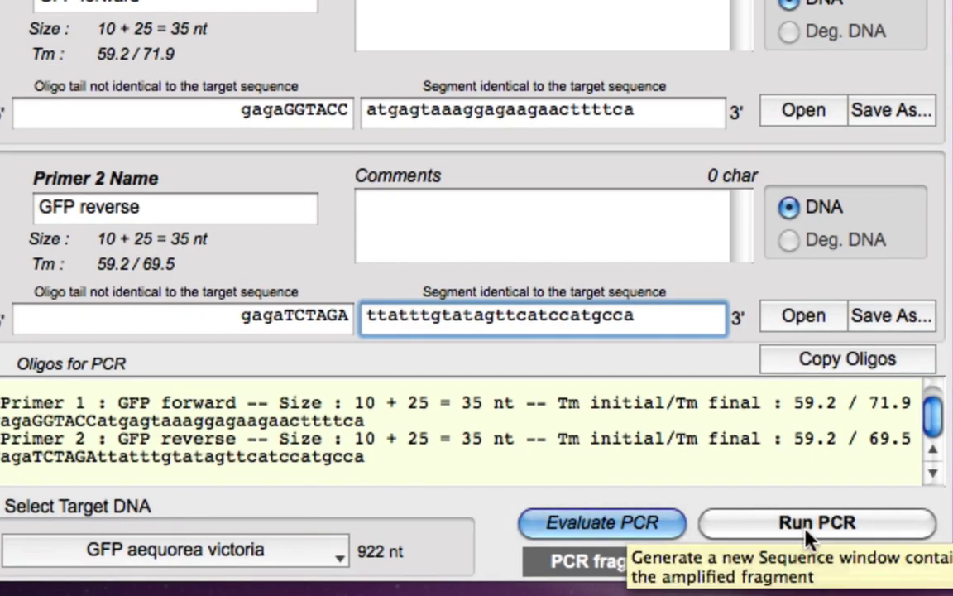
{"action": "left_click", "coordinate": [806, 525]}
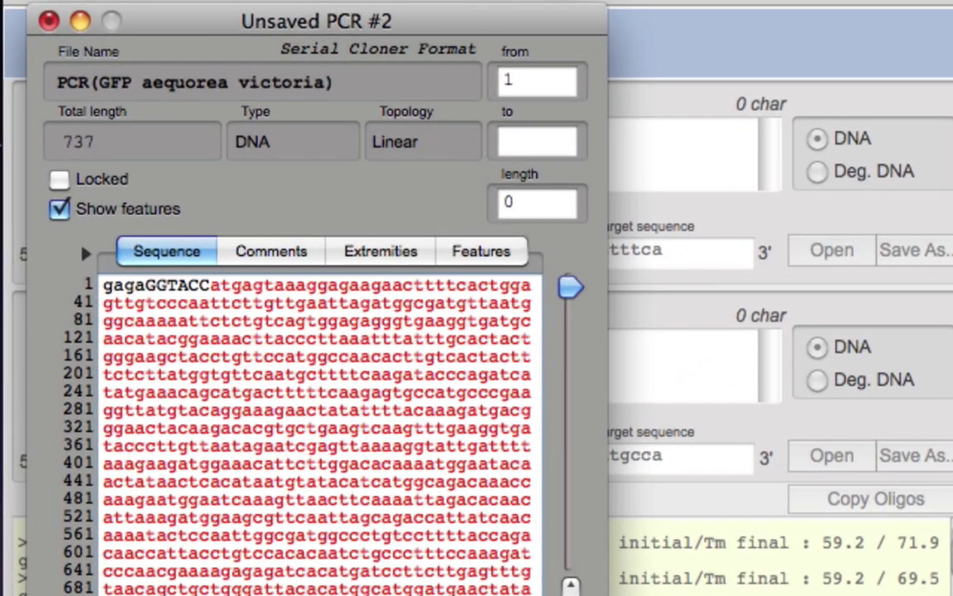
{"action": "left_click", "coordinate": [670, 4]}
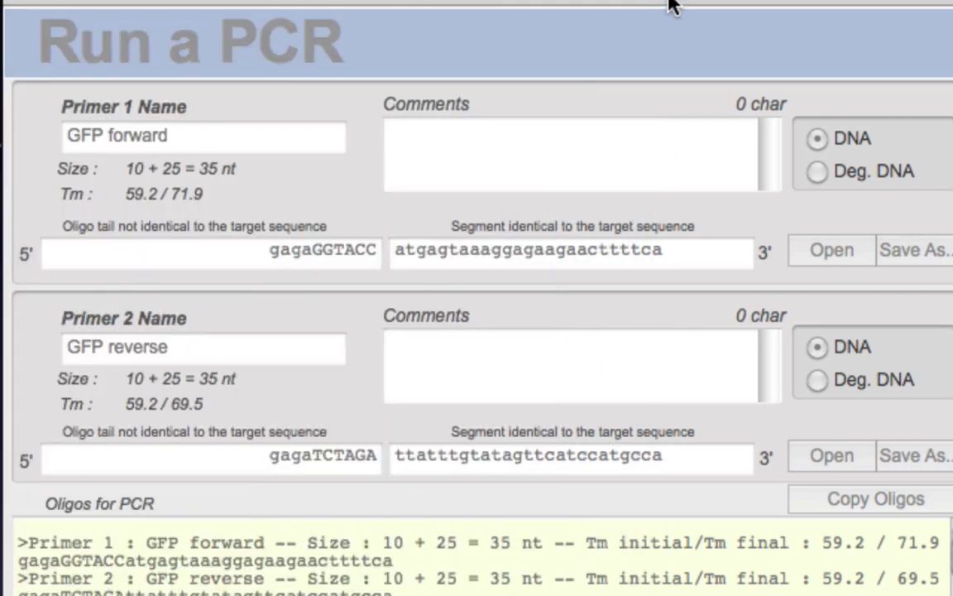
{"action": "left_click", "coordinate": [58, 3]}
{"action": "left_click_drag", "start_coordinate": [186, 18], "coordinate": [238, 10]}
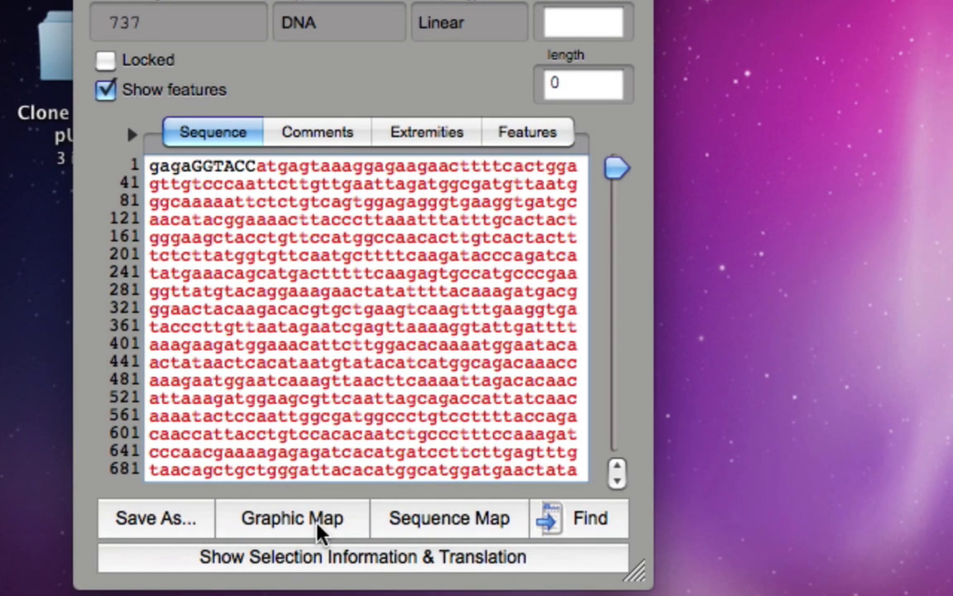
Show the graphic map of the PCR product beside its sequence window and hide the unique sites.
{"action": "left_click", "coordinate": [321, 533]}
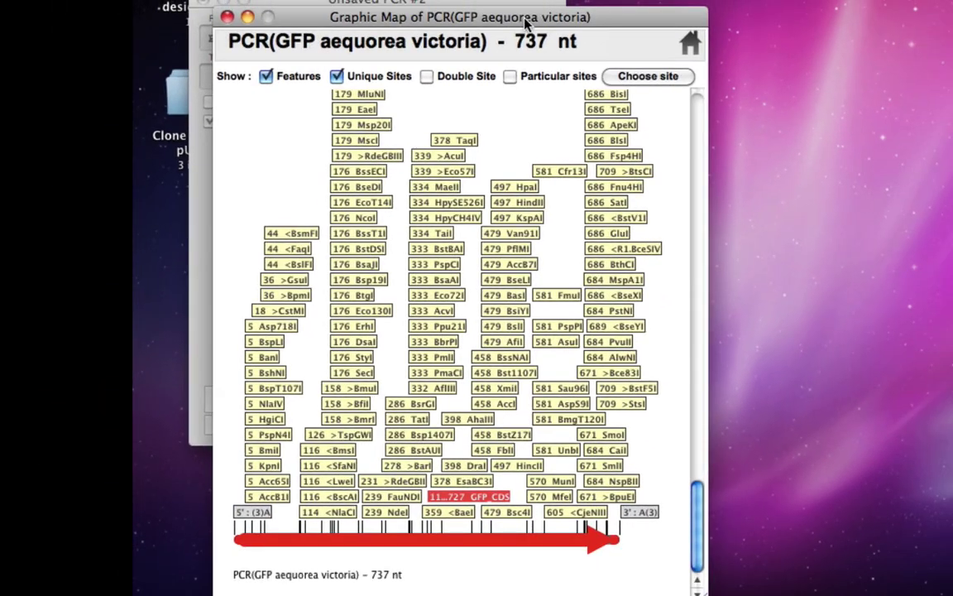
{"action": "left_click_drag", "start_coordinate": [528, 17], "coordinate": [882, 20]}
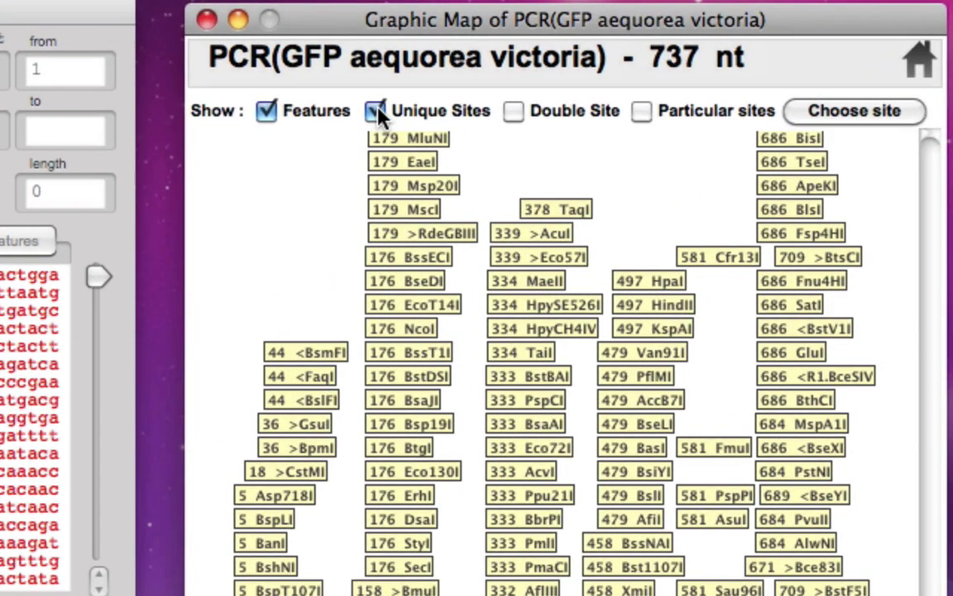
{"action": "left_click", "coordinate": [378, 114]}
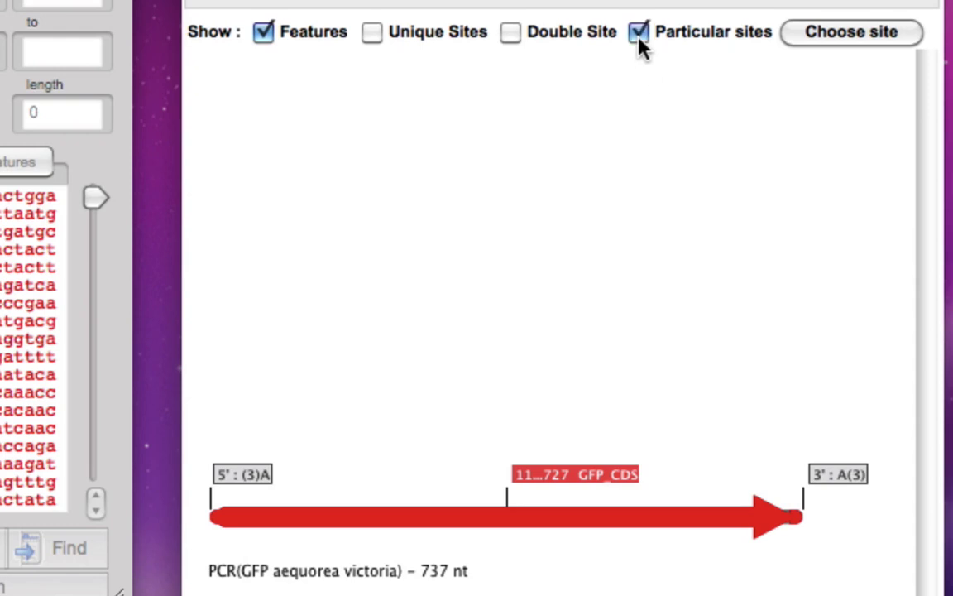
Mark KpnI and XbaI as the particular sites on the PCR product's graphic map.
{"action": "left_click", "coordinate": [855, 37]}
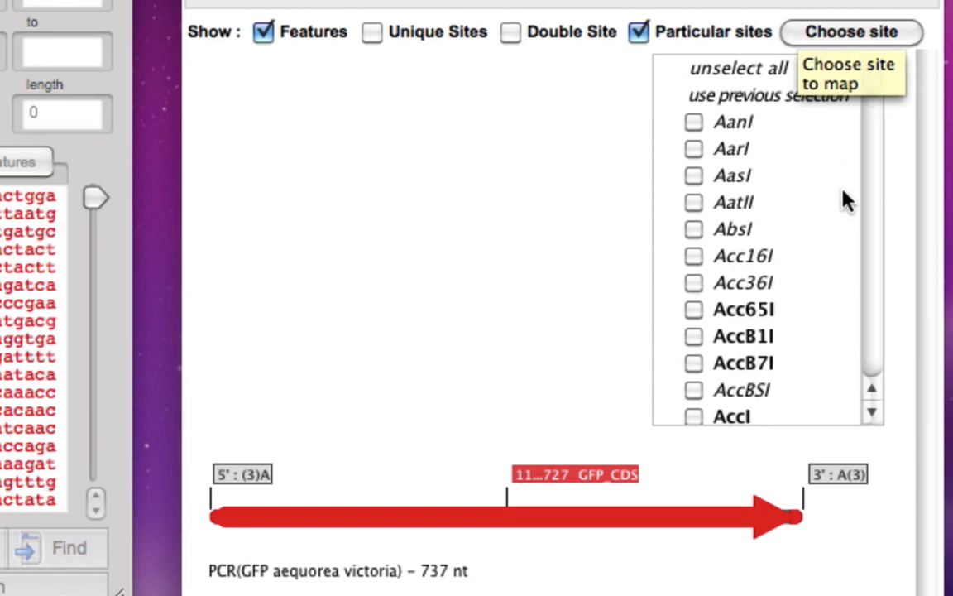
{"action": "key", "text": "k"}
{"action": "key", "text": "Down"}
{"action": "key", "text": "Down"}
{"action": "key", "text": "Down"}
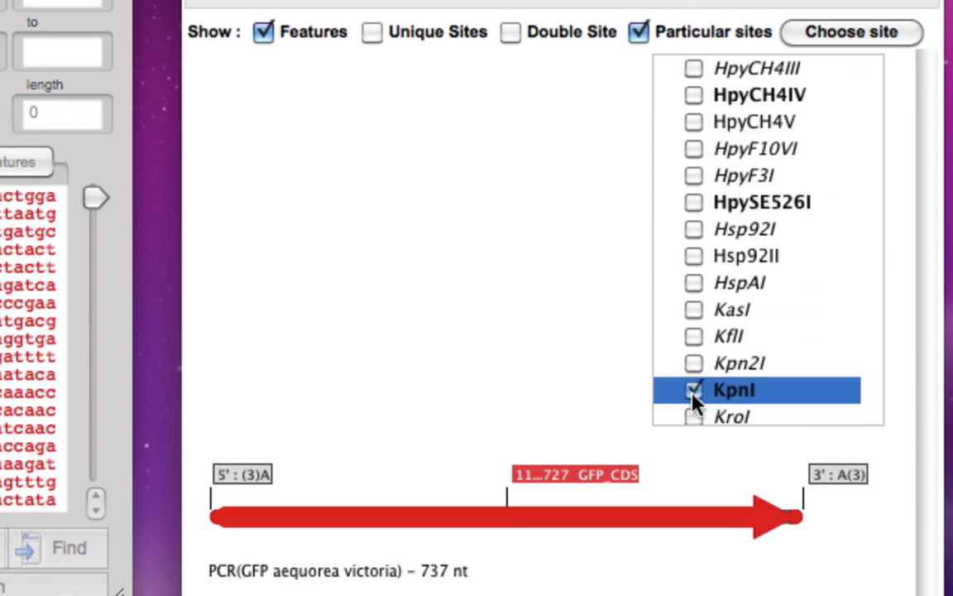
{"action": "key", "text": "x"}
{"action": "key", "text": "Down"}
{"action": "key", "text": "Down"}
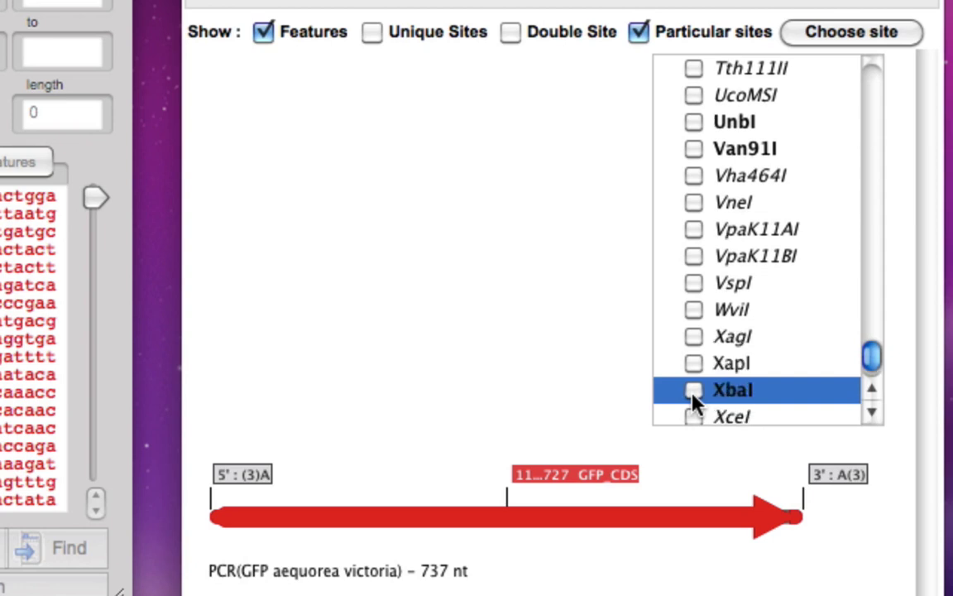
{"action": "left_click", "coordinate": [694, 392]}
{"action": "key", "text": "Return"}
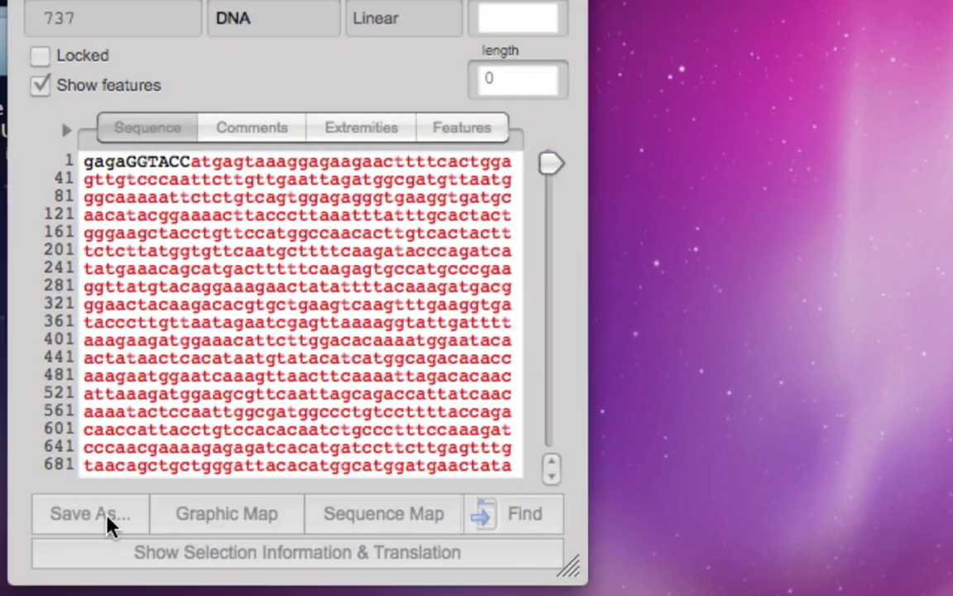
Save the PCR product to the Desktop as "PCR(GFP aequorea victoria)" and close its window.
{"action": "left_click", "coordinate": [107, 523]}
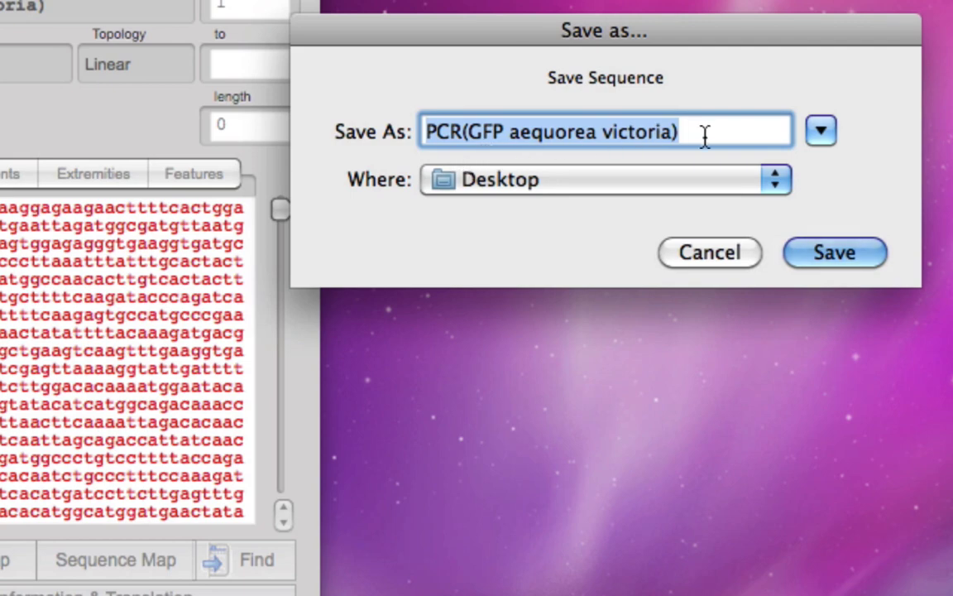
{"action": "left_click", "coordinate": [827, 256]}
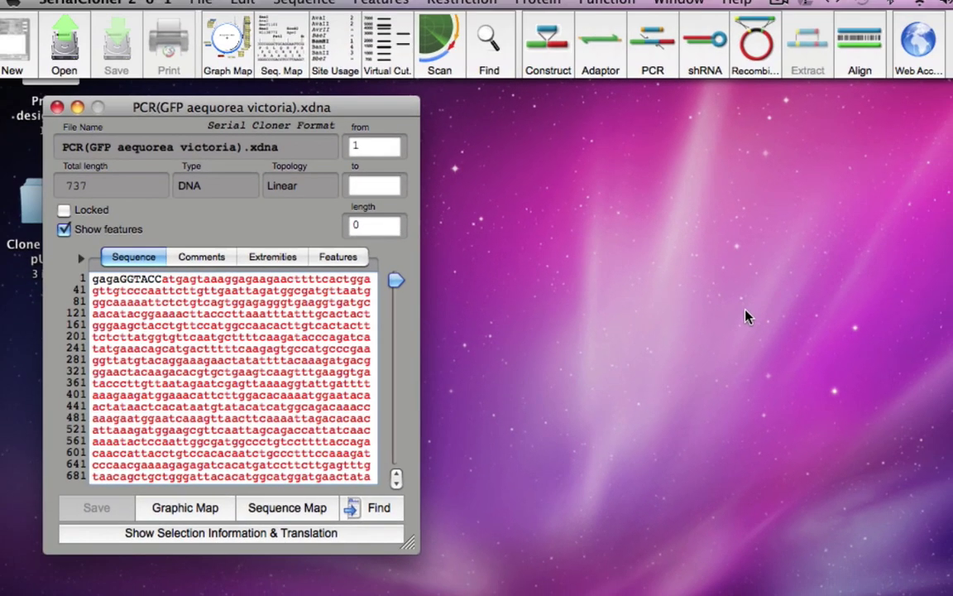
{"action": "key", "text": "super+w"}
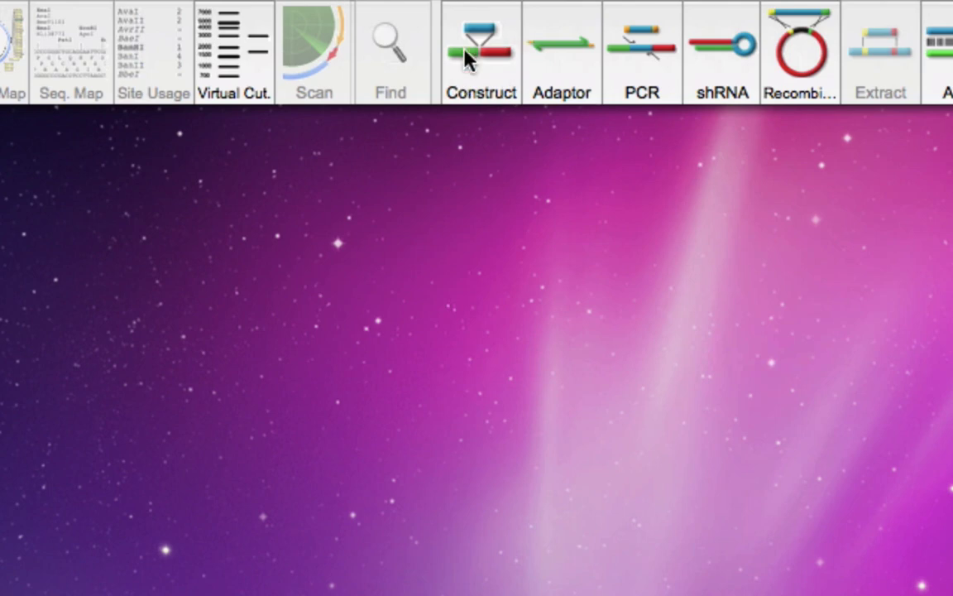
Start building a construct with pUC19.xdna as the vector fragment.
{"action": "left_click", "coordinate": [468, 60]}
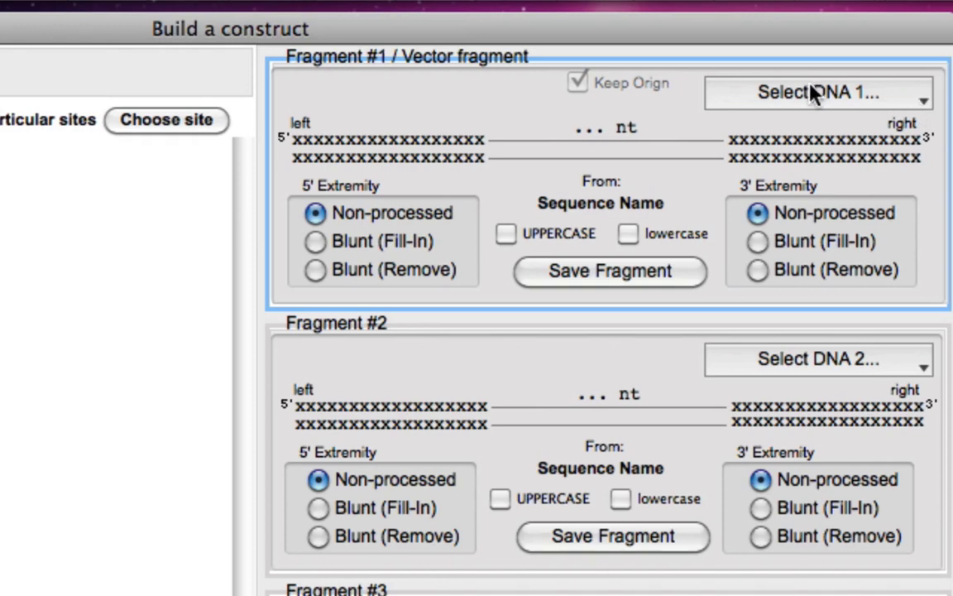
{"action": "left_click", "coordinate": [920, 105]}
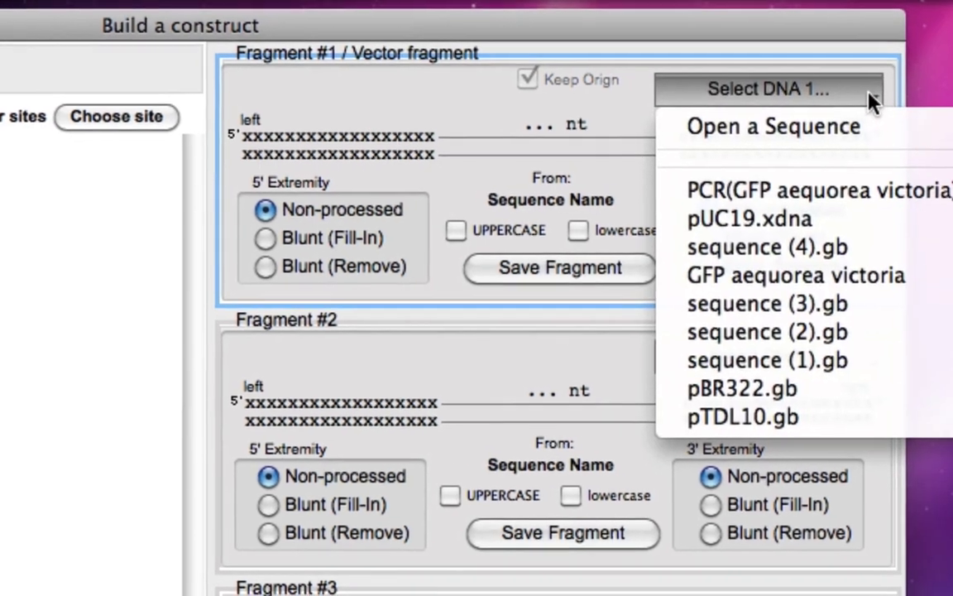
{"action": "left_click", "coordinate": [707, 217]}
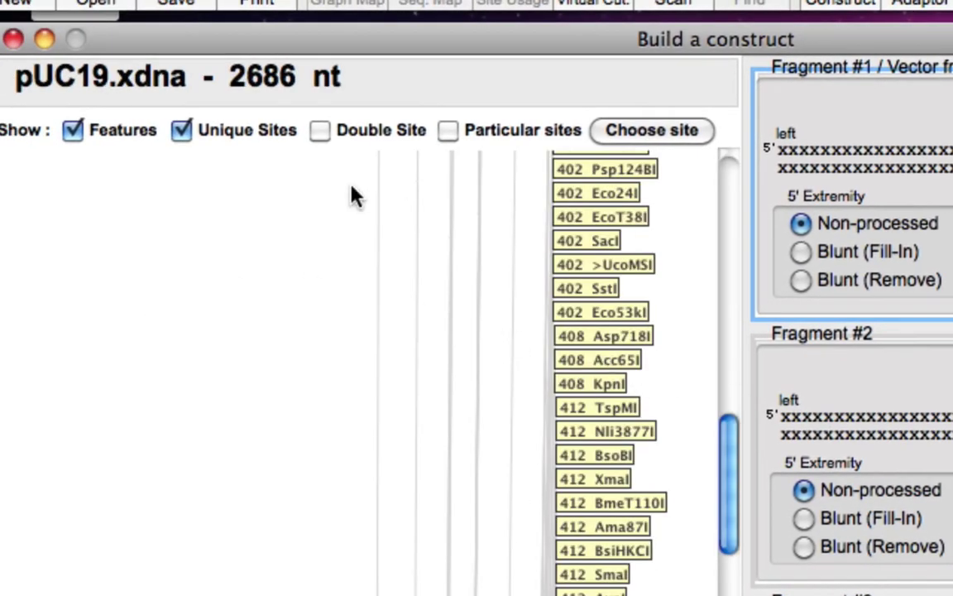
{"action": "left_click_drag", "start_coordinate": [728, 464], "coordinate": [728, 594]}
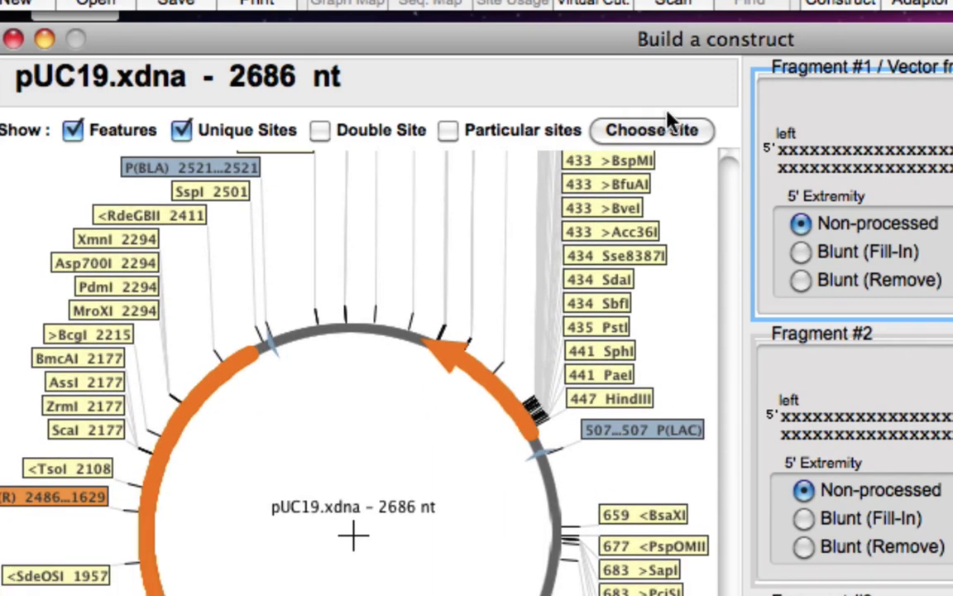
{"action": "left_click_drag", "start_coordinate": [650, 41], "coordinate": [721, 39]}
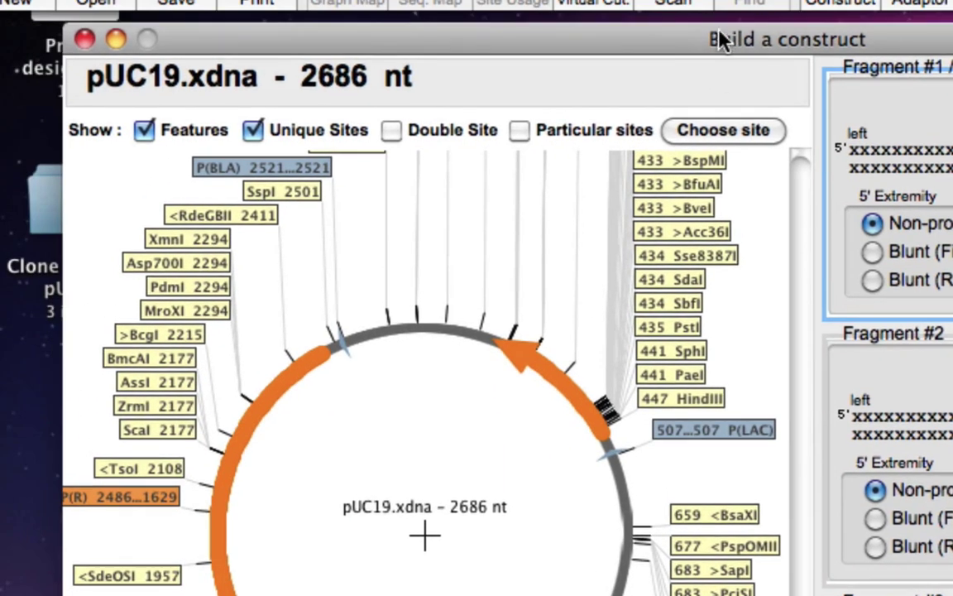
Replace the unique sites on the pUC19 map with only the particular sites KpnI and XbaI.
{"action": "left_click", "coordinate": [253, 131]}
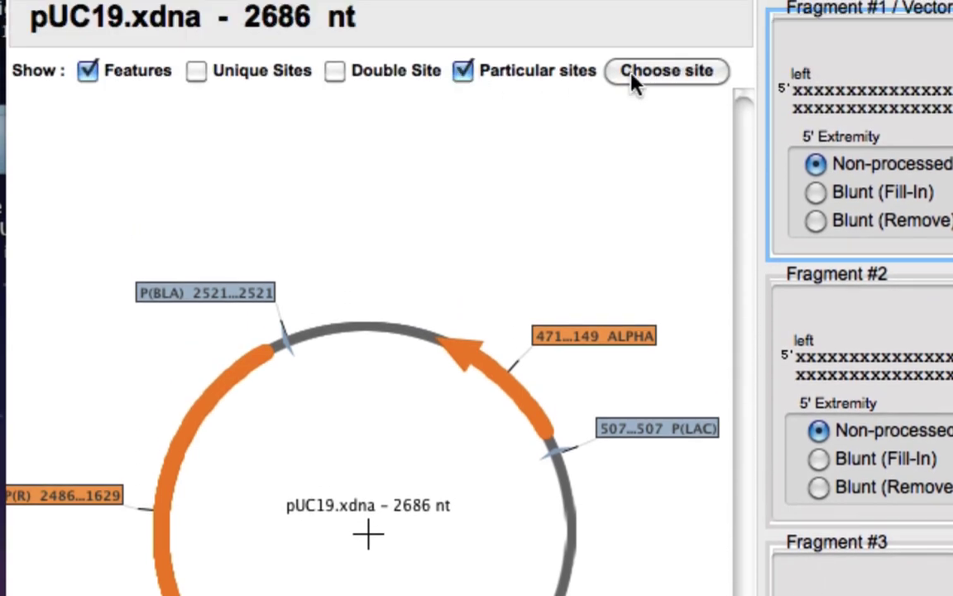
{"action": "left_click", "coordinate": [633, 77]}
{"action": "type", "text": "k"}
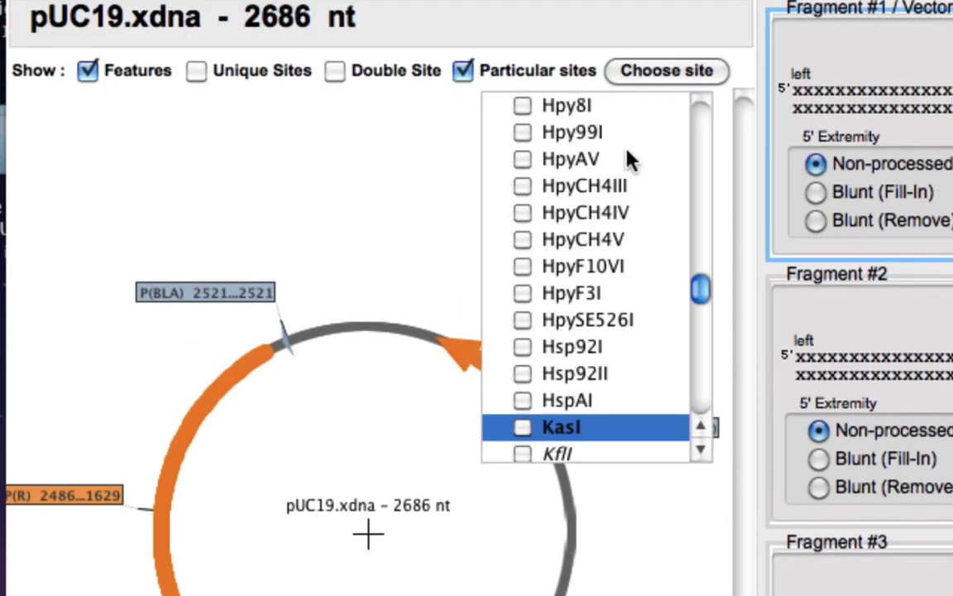
{"action": "key", "text": "Down"}
{"action": "key", "text": "Down"}
{"action": "key", "text": "Down"}
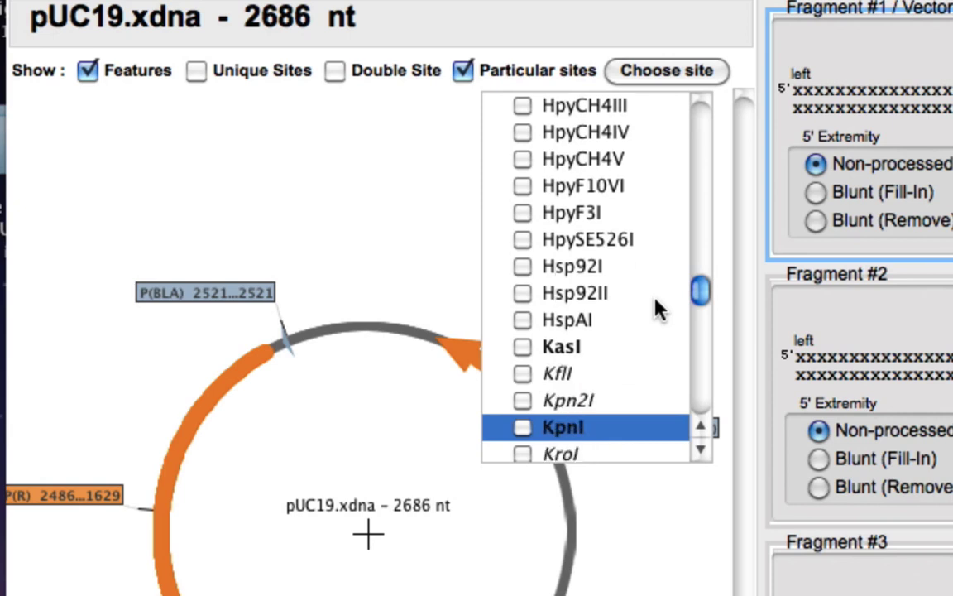
{"action": "left_click", "coordinate": [523, 428]}
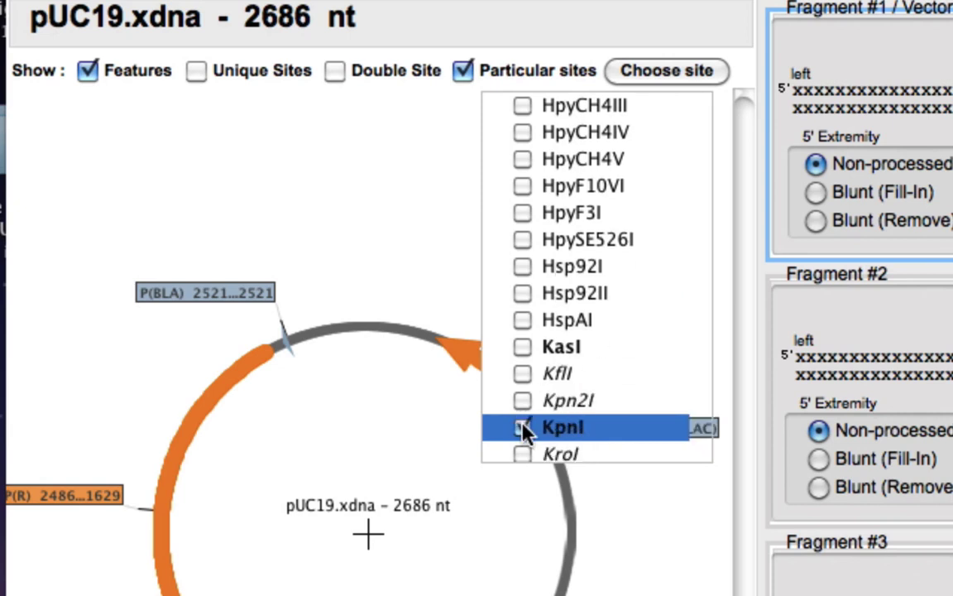
{"action": "key", "text": "x"}
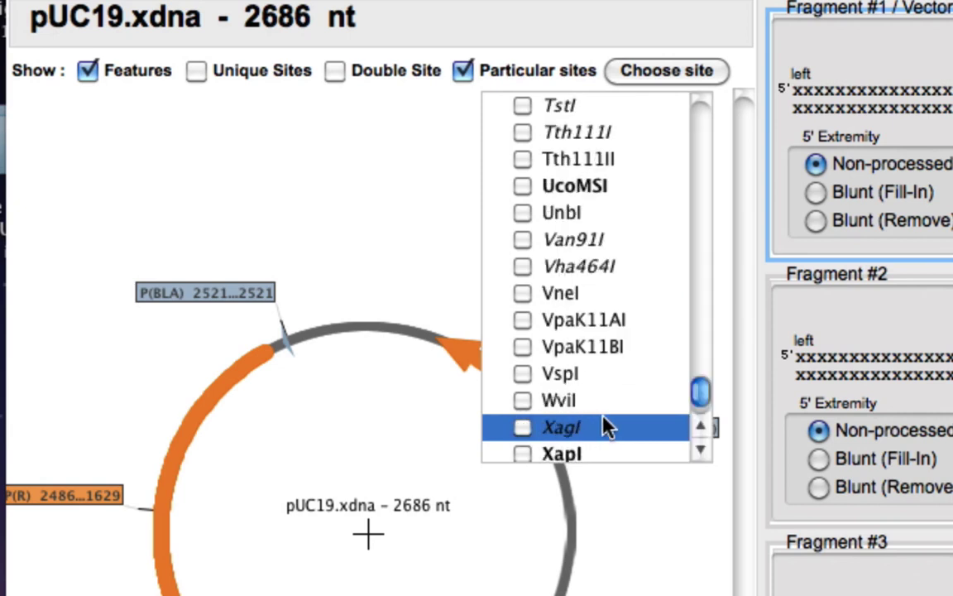
{"action": "key", "text": "Down"}
{"action": "key", "text": "Down"}
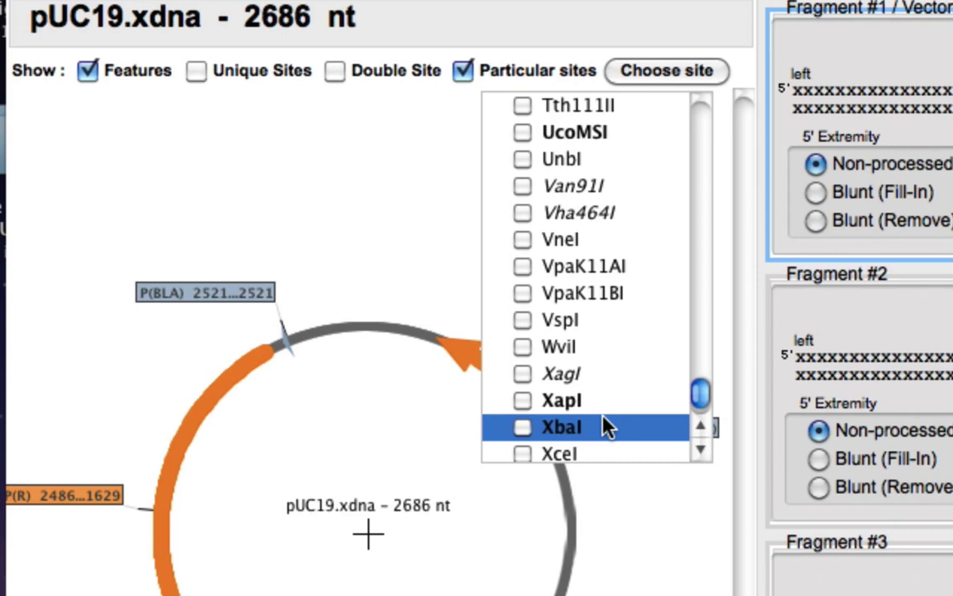
{"action": "left_click", "coordinate": [522, 427]}
{"action": "left_click", "coordinate": [623, 519]}
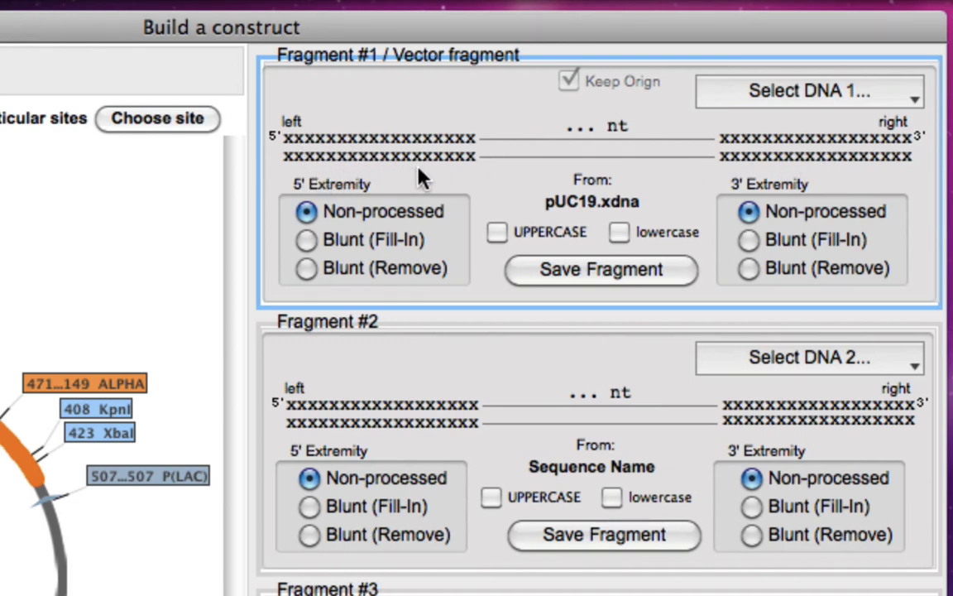
Try to define the pUC19 vector fragment with KpnI as its left end and XbaI as its right end.
{"action": "left_click", "coordinate": [113, 411]}
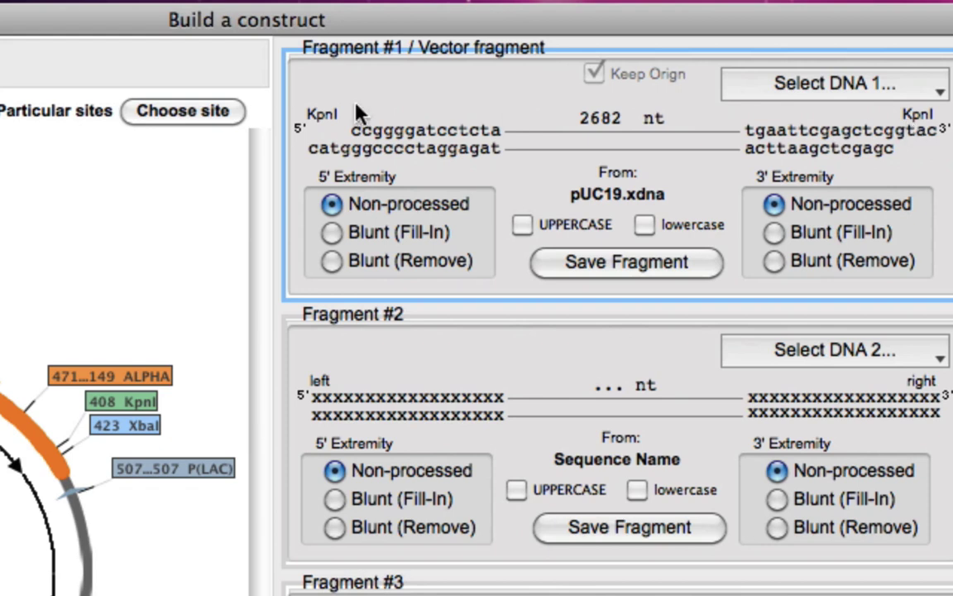
{"action": "left_click", "coordinate": [148, 431]}
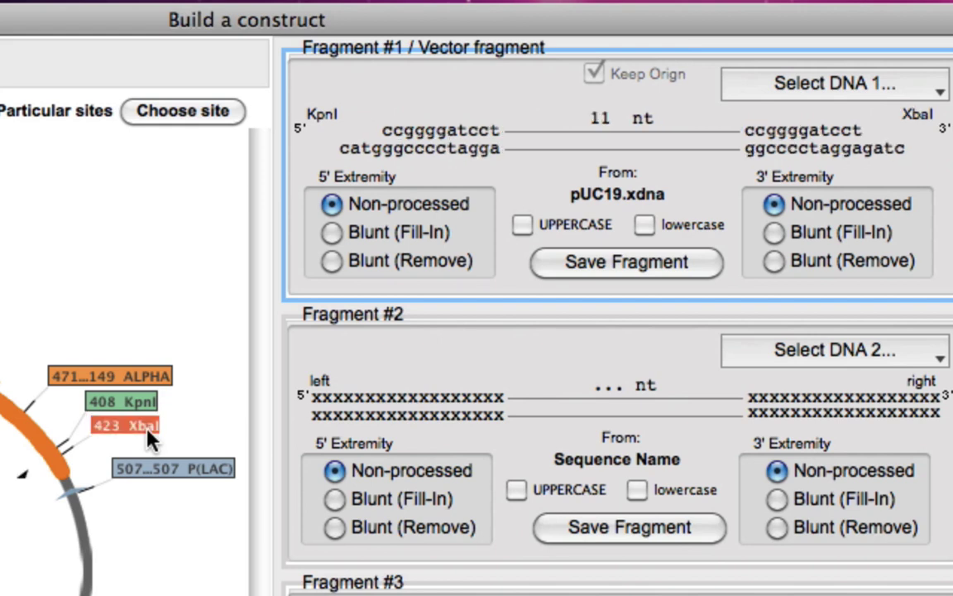
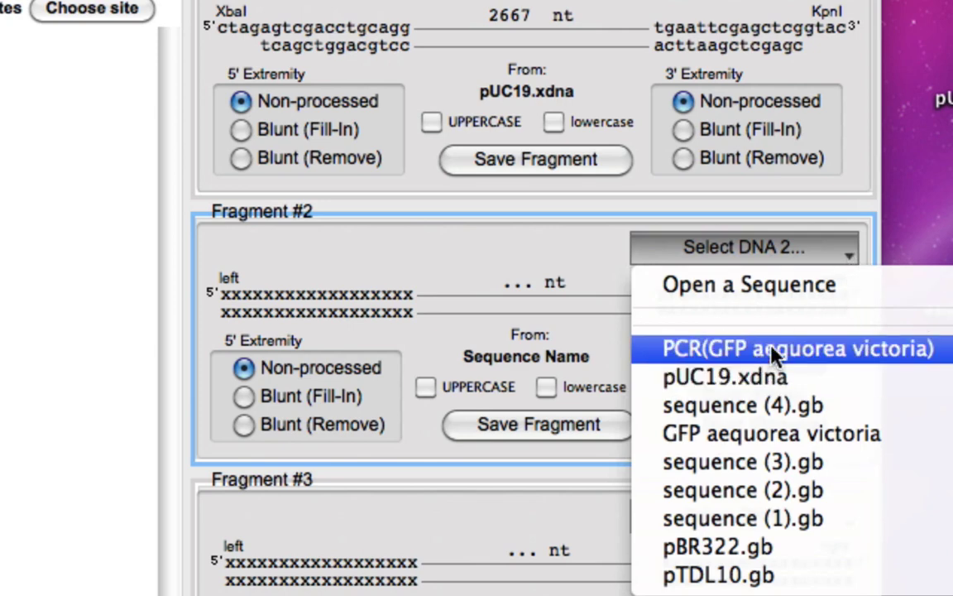
Load PCR(GFP aequorea victoria) as fragment #2 and replace the unique sites on its map with only the particular sites KpnI and XbaI.
{"action": "left_click", "coordinate": [906, 356]}
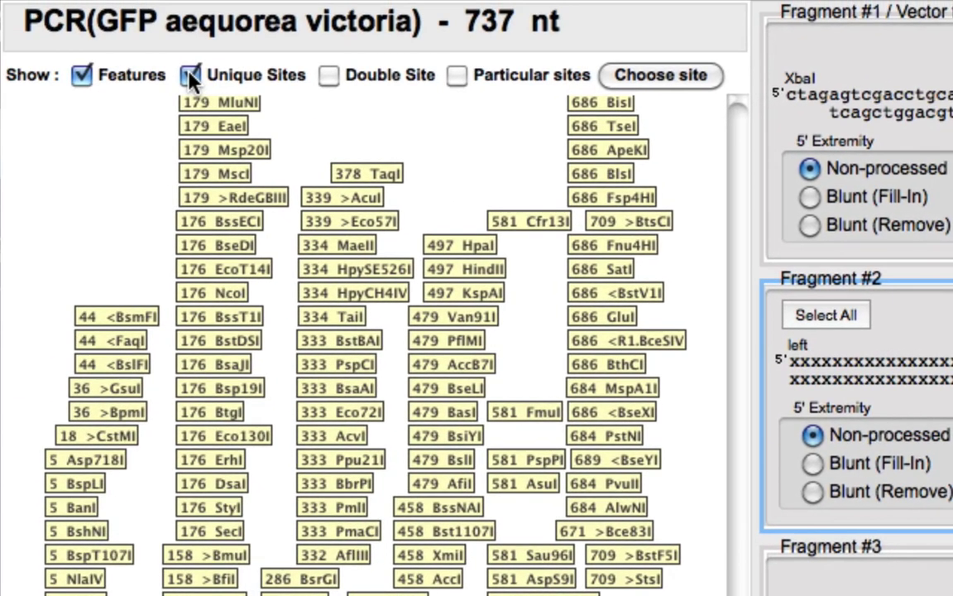
{"action": "left_click", "coordinate": [191, 76]}
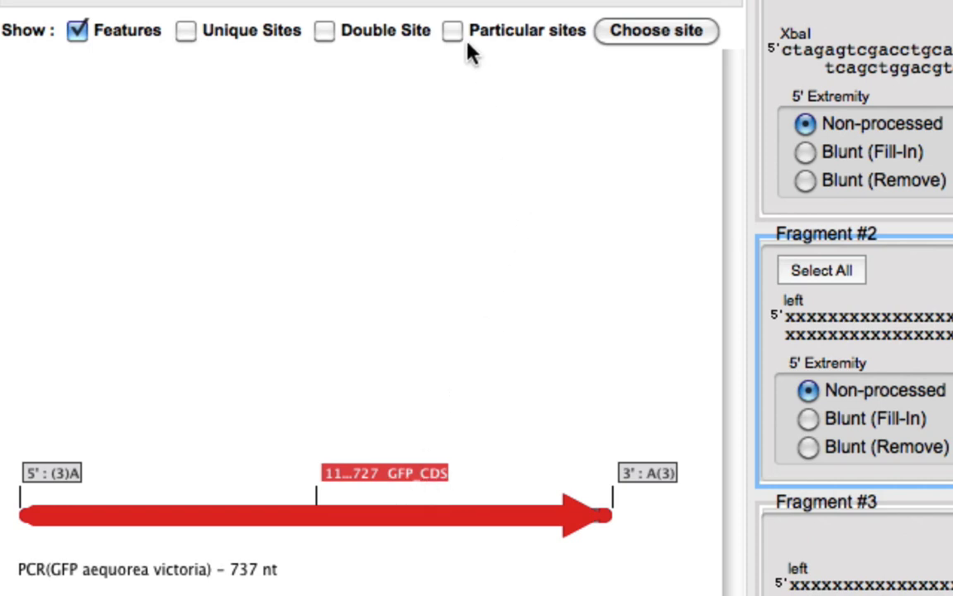
{"action": "left_click", "coordinate": [650, 37]}
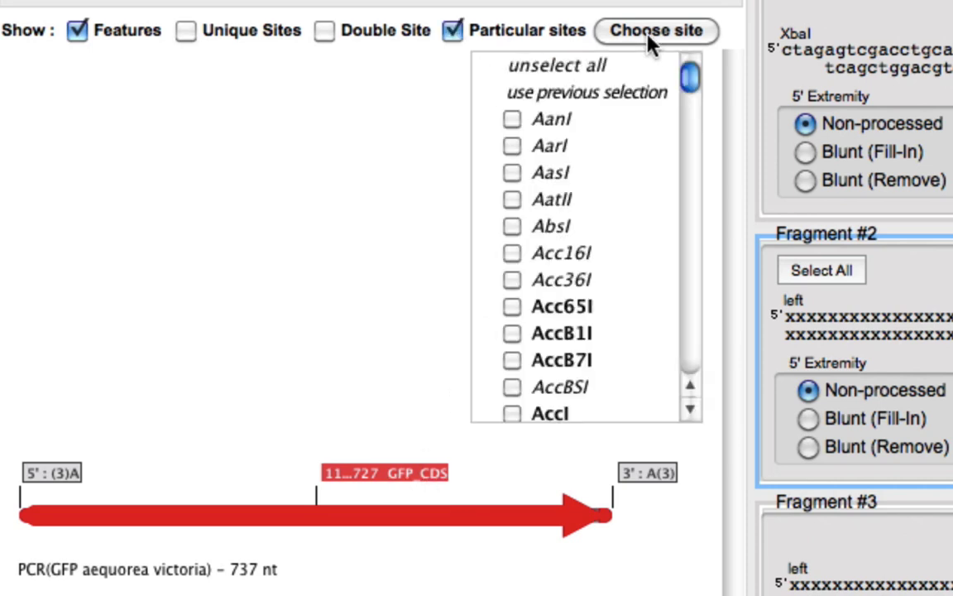
{"action": "key", "text": "k"}
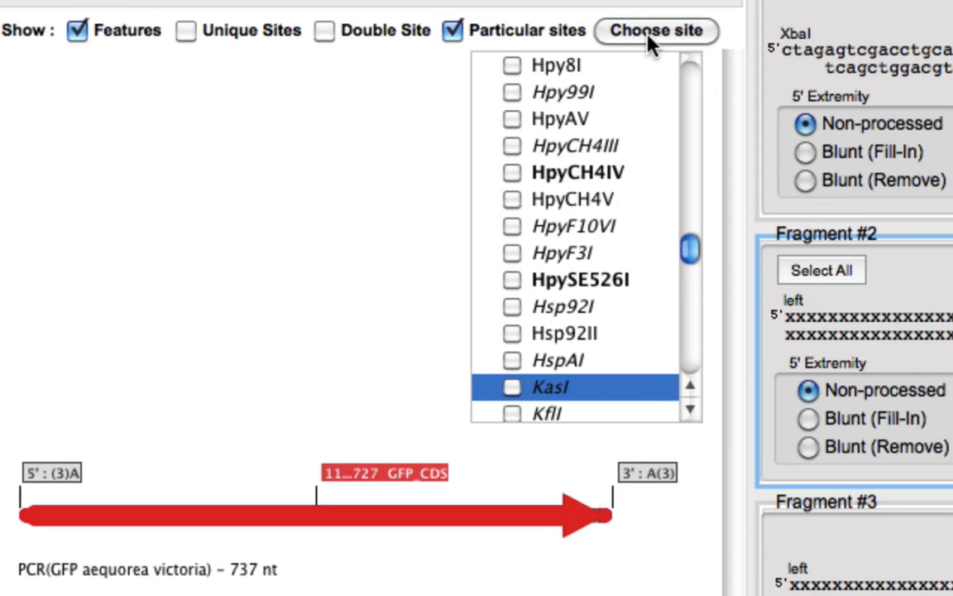
{"action": "key", "text": "Down"}
{"action": "key", "text": "Down"}
{"action": "key", "text": "Down"}
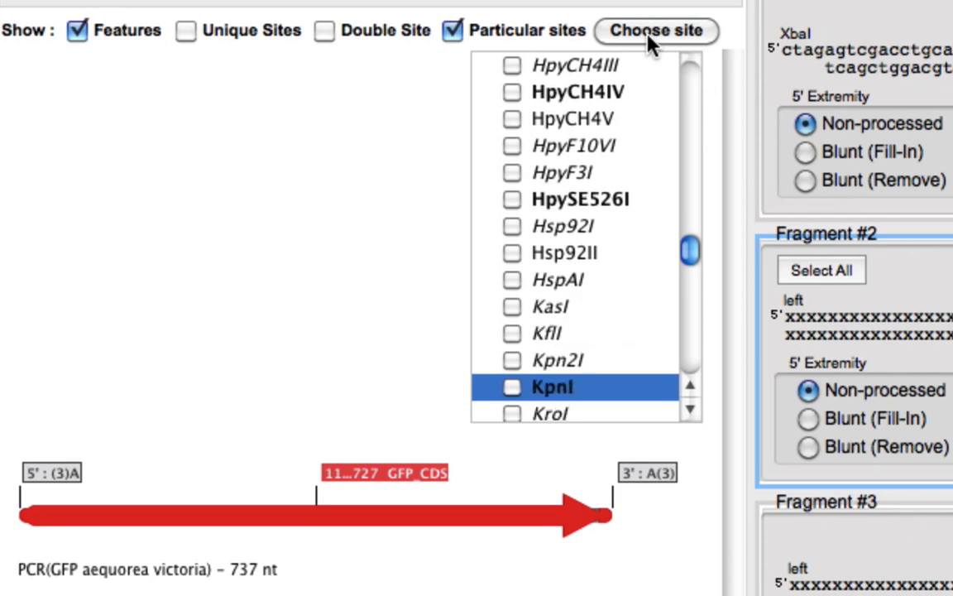
{"action": "left_click", "coordinate": [512, 387]}
{"action": "key", "text": "x"}
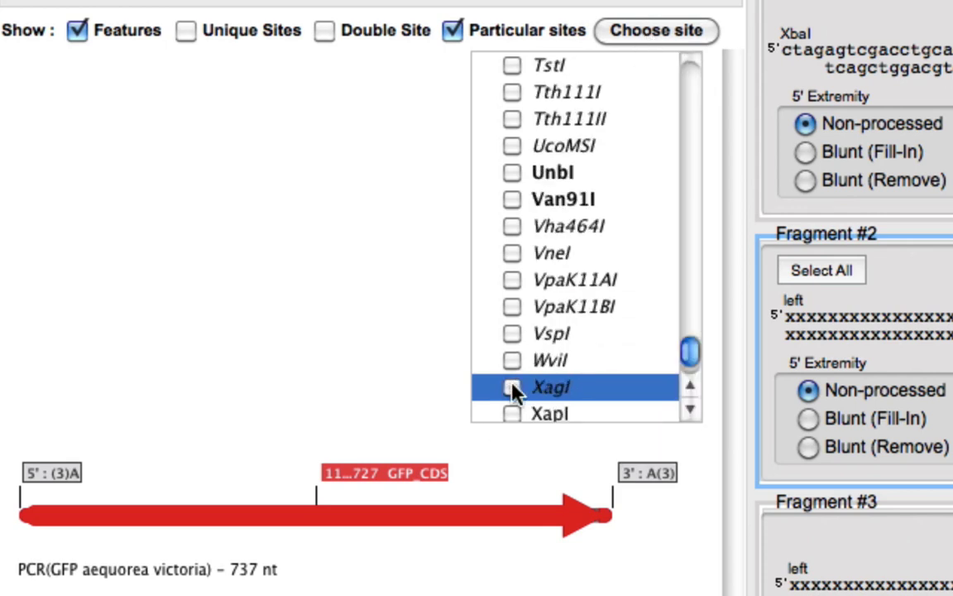
{"action": "key", "text": "Down"}
{"action": "key", "text": "Down"}
{"action": "left_click", "coordinate": [512, 387]}
{"action": "left_click", "coordinate": [544, 570]}
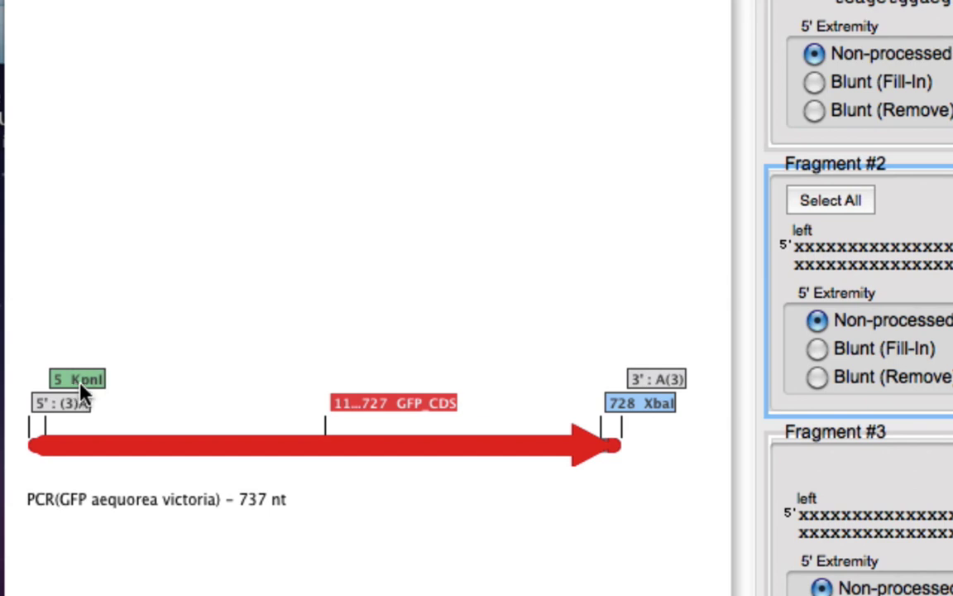
Define the GFP insert from KpnI to XbaI, ligate it with the pUC19 vector fragment, and minimize the construct window.
{"action": "left_click", "coordinate": [657, 406]}
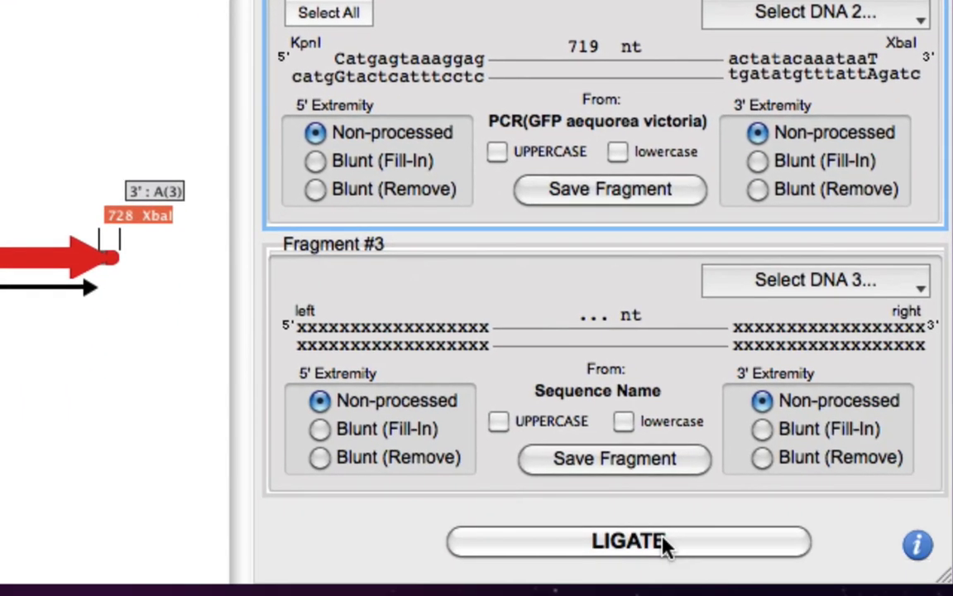
{"action": "left_click", "coordinate": [666, 546]}
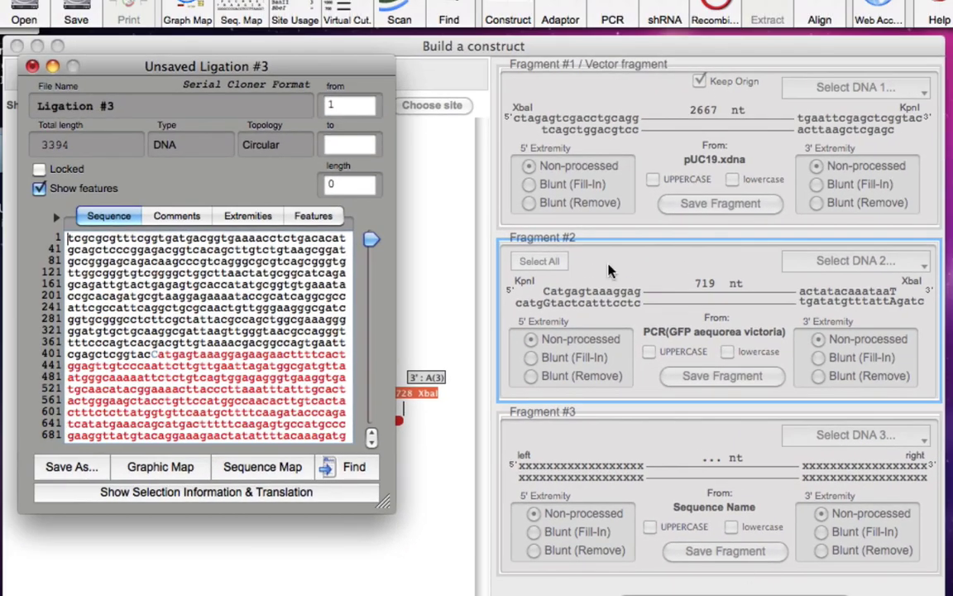
{"action": "key", "text": "super+w"}
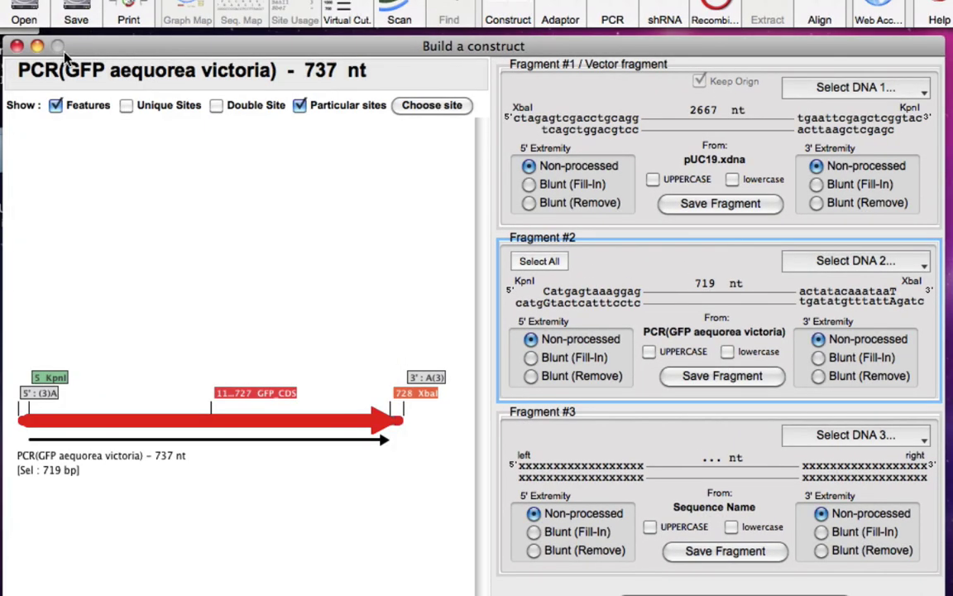
{"action": "left_click", "coordinate": [37, 45]}
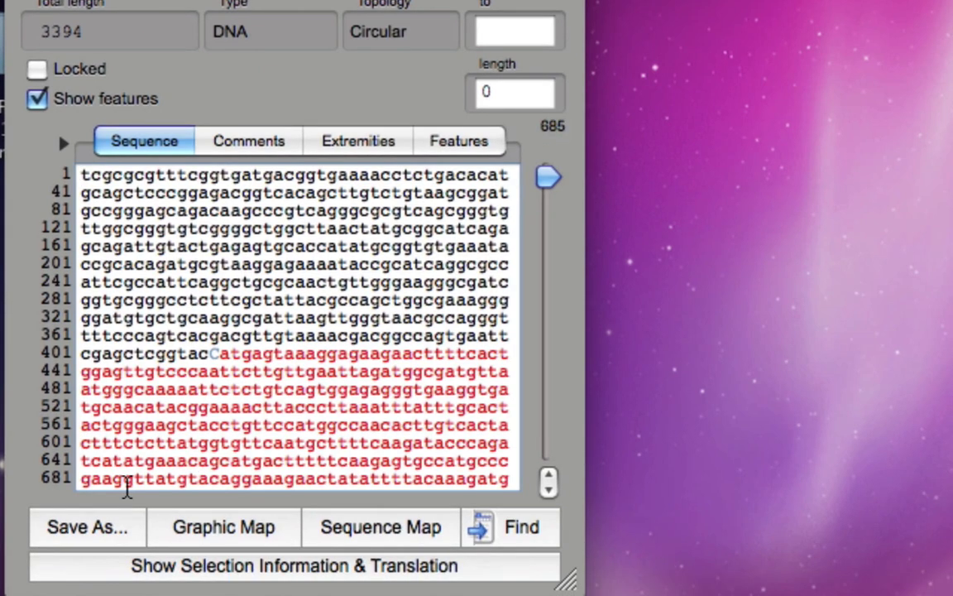
Open the graphic map of Ligation #3, enlarge its window and hide the unique sites.
{"action": "left_click", "coordinate": [191, 536]}
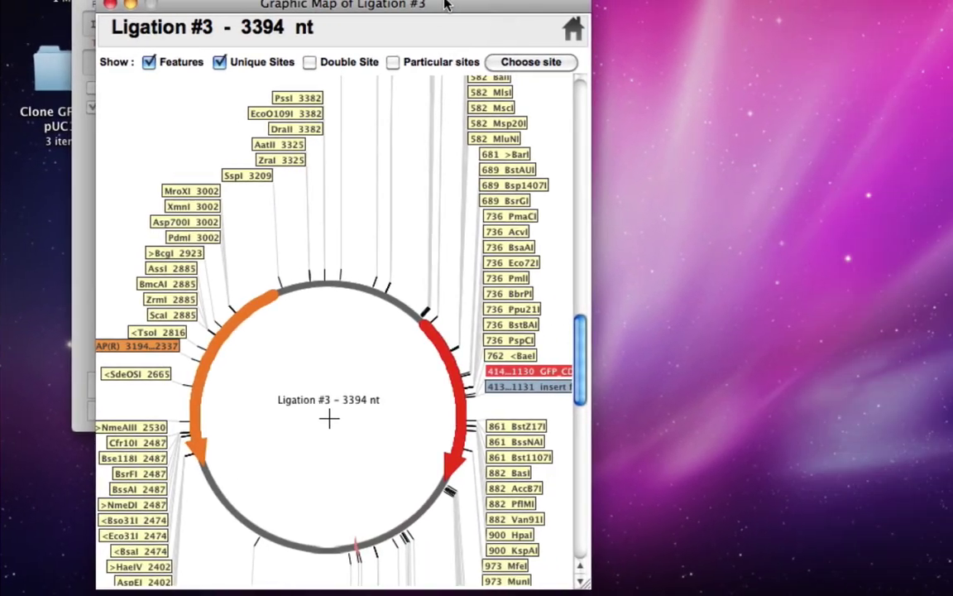
{"action": "left_click_drag", "start_coordinate": [445, 4], "coordinate": [805, 0]}
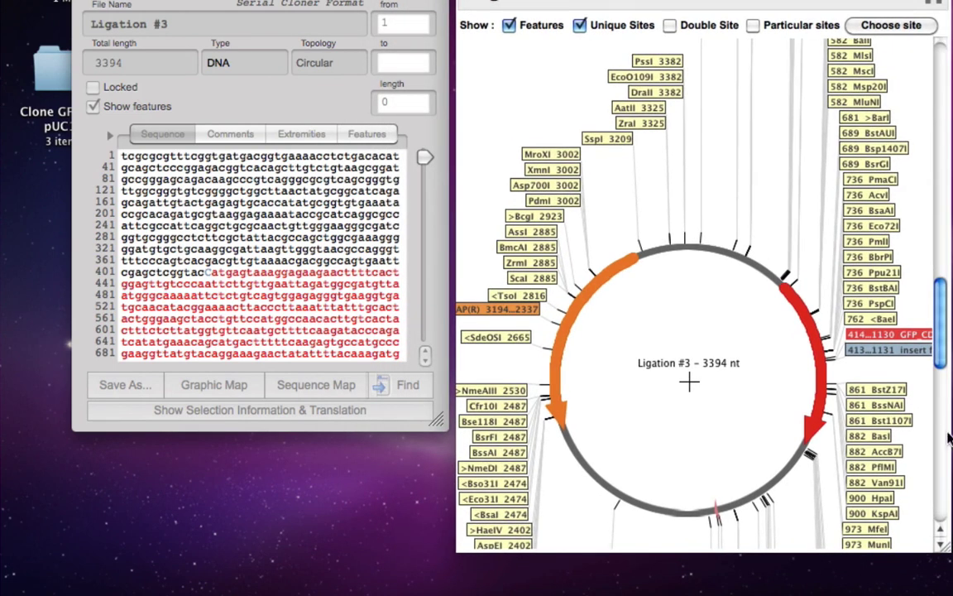
{"action": "left_click_drag", "start_coordinate": [947, 544], "coordinate": [952, 588]}
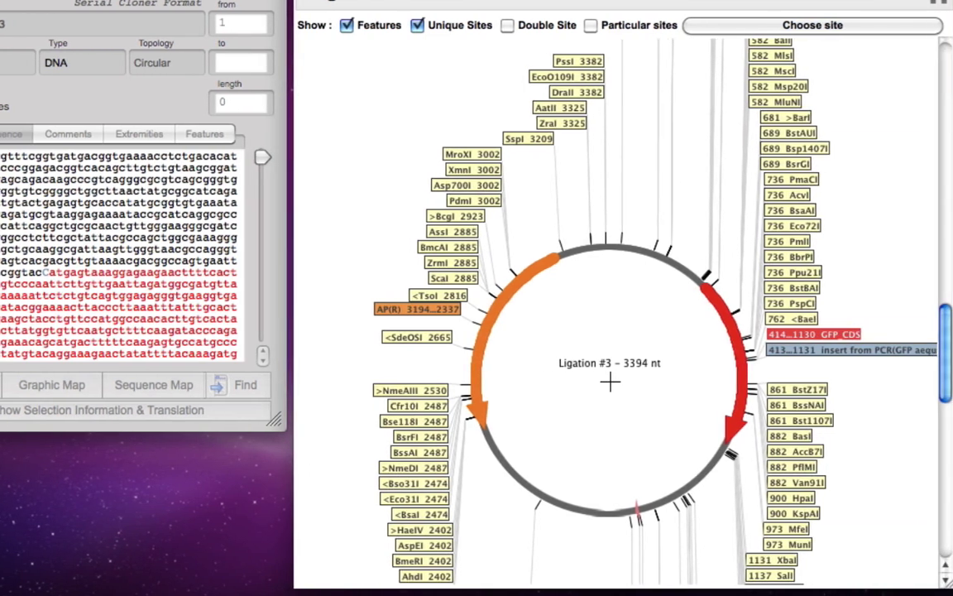
{"action": "left_click_drag", "start_coordinate": [950, 586], "coordinate": [952, 588]}
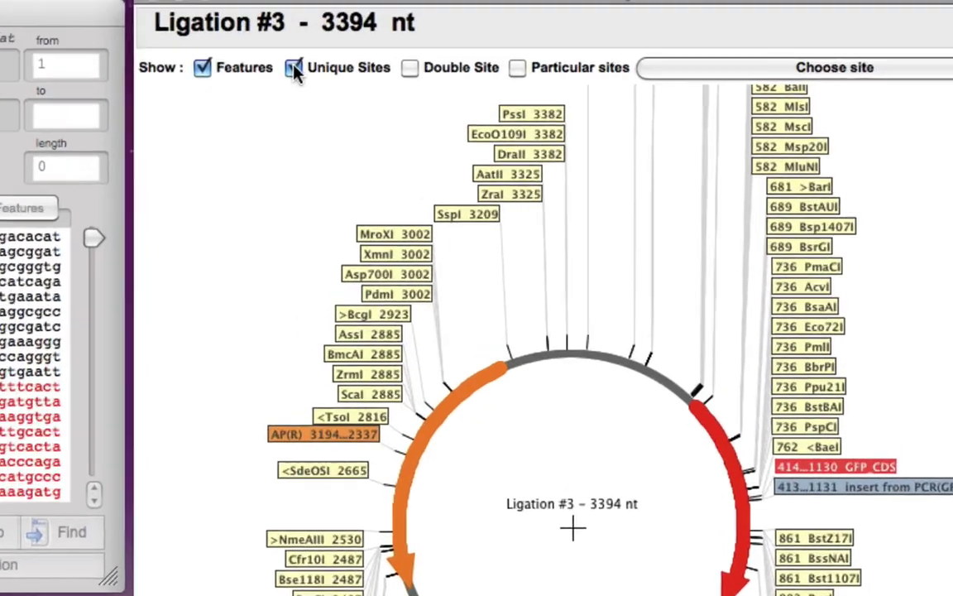
{"action": "left_click", "coordinate": [417, 26]}
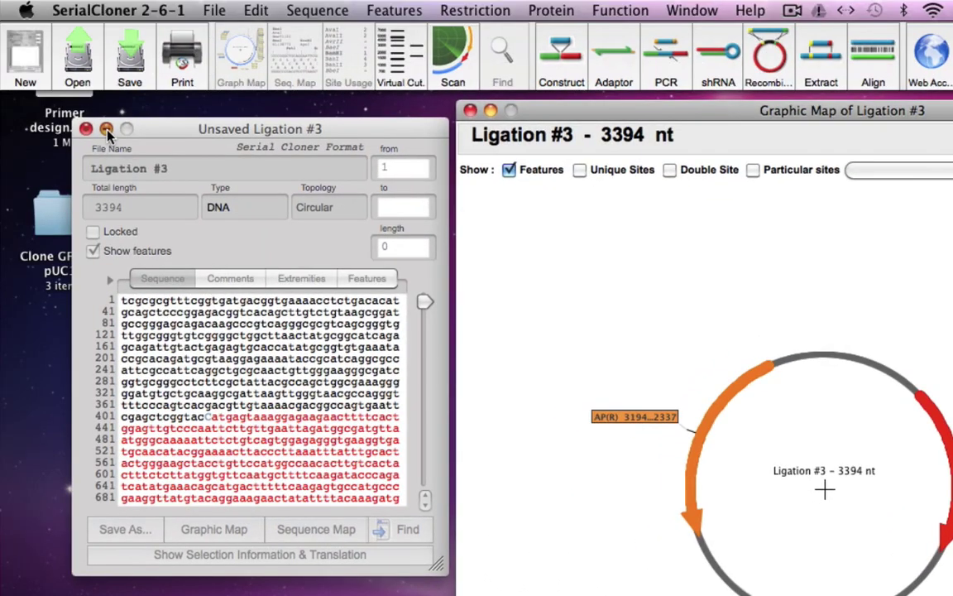
Clear the ligation sequence window away, open pUC19.xdna from the Desktop and show its graphic map without unique sites.
{"action": "left_click", "coordinate": [106, 129]}
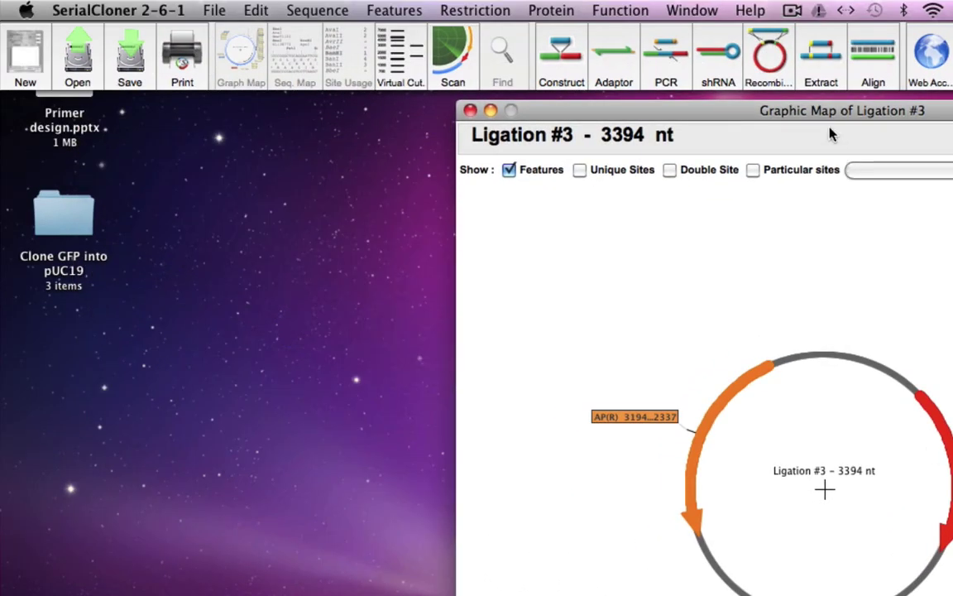
{"action": "left_click_drag", "start_coordinate": [807, 108], "coordinate": [465, 100]}
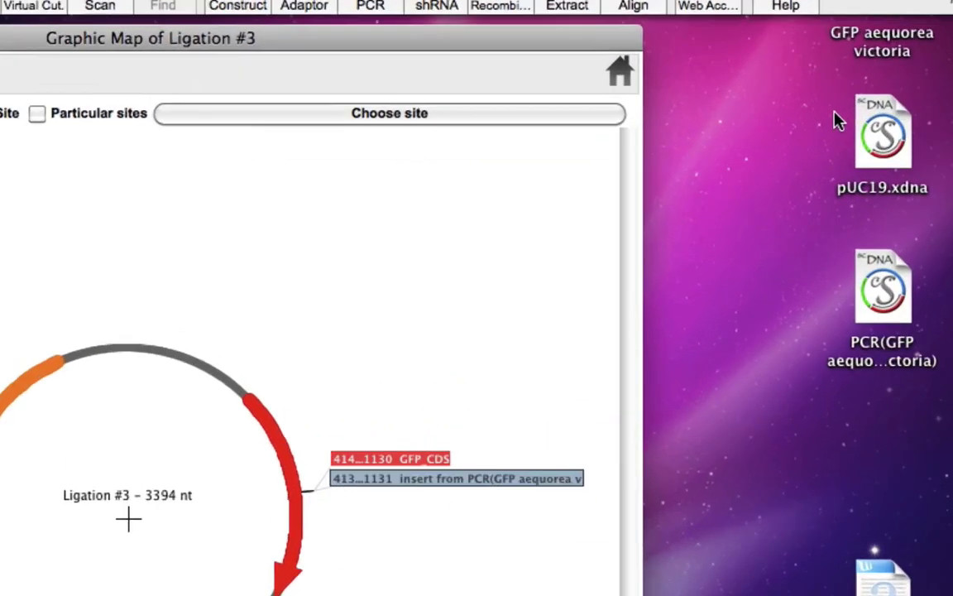
{"action": "left_click", "coordinate": [952, 186]}
{"action": "double_click", "coordinate": [867, 96]}
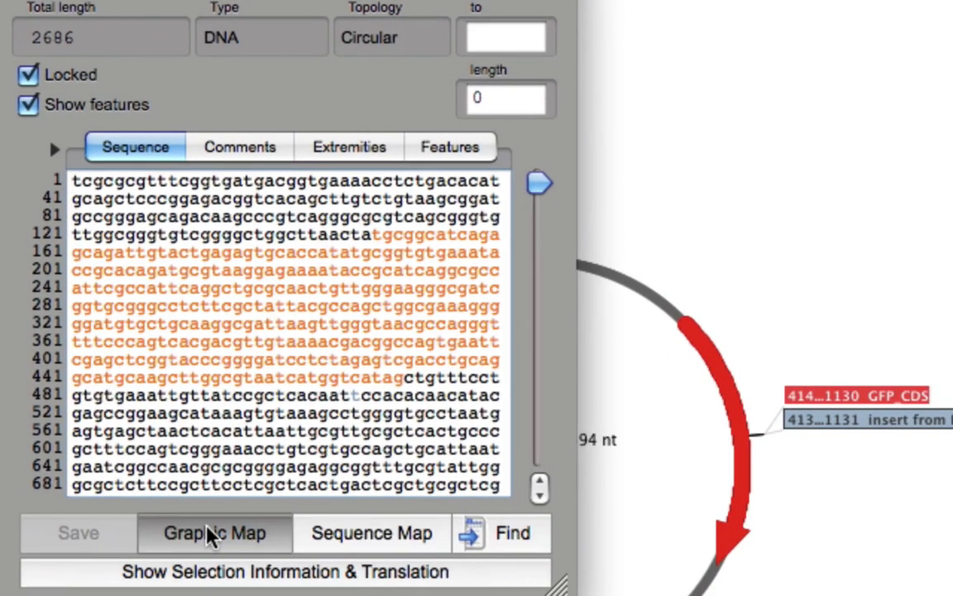
{"action": "left_click", "coordinate": [214, 532]}
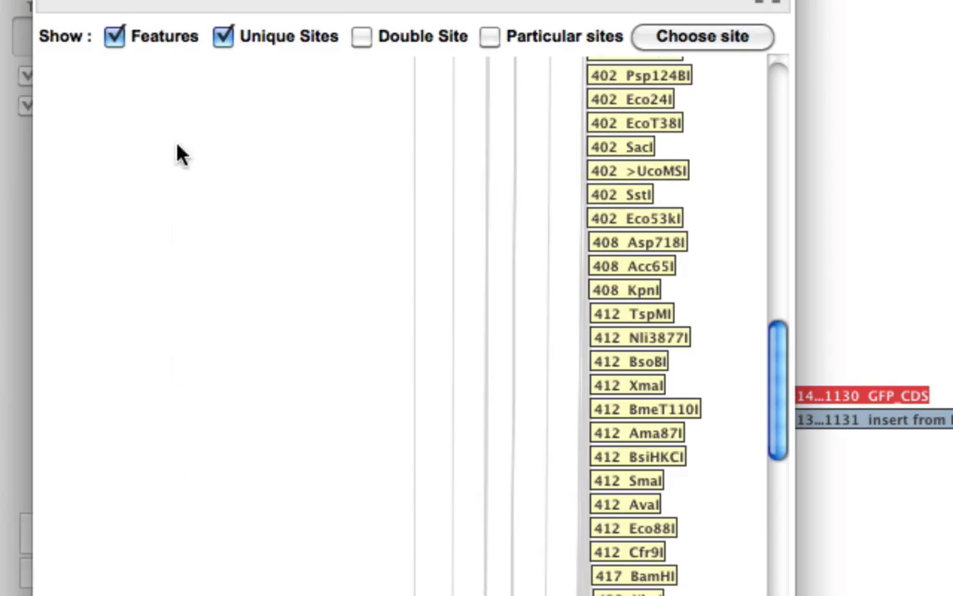
{"action": "left_click", "coordinate": [230, 83]}
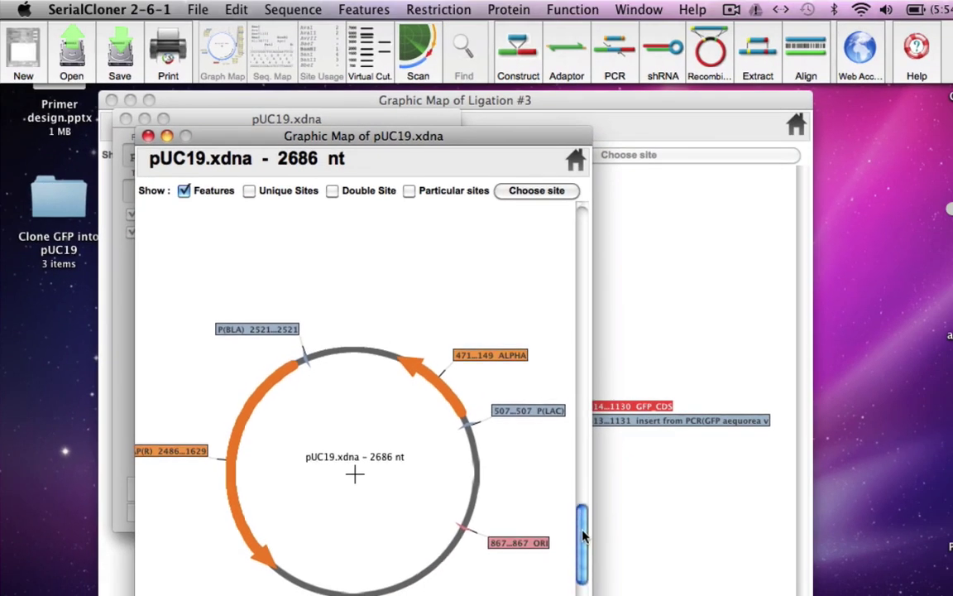
Close the pUC19.xdna sequence window and arrange the pUC19 and Ligation #3 maps side by side.
{"action": "left_click", "coordinate": [127, 119]}
{"action": "left_click", "coordinate": [210, 103]}
{"action": "left_click_drag", "start_coordinate": [210, 106], "coordinate": [580, 115]}
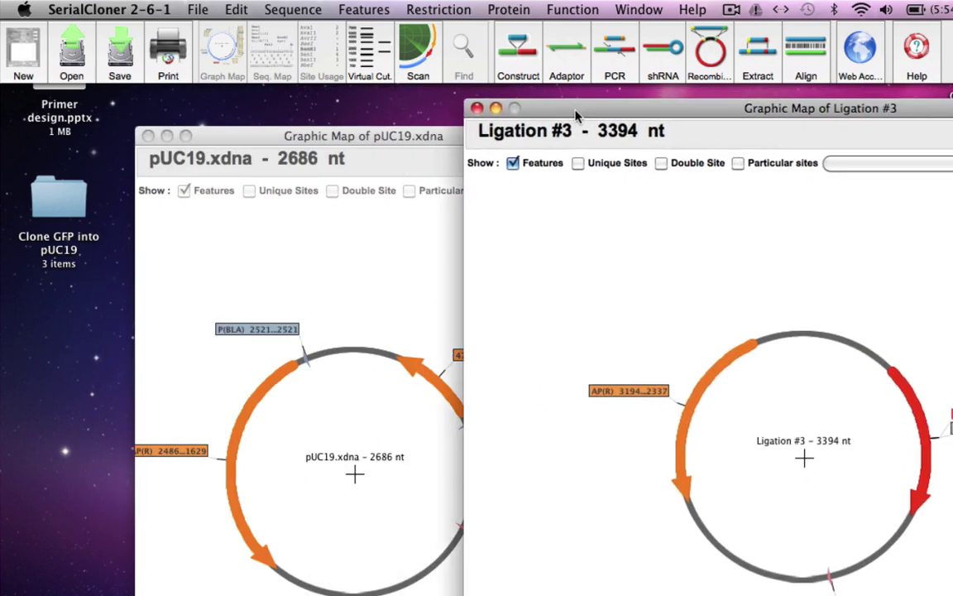
{"action": "left_click", "coordinate": [431, 137]}
{"action": "left_click_drag", "start_coordinate": [431, 138], "coordinate": [291, 101]}
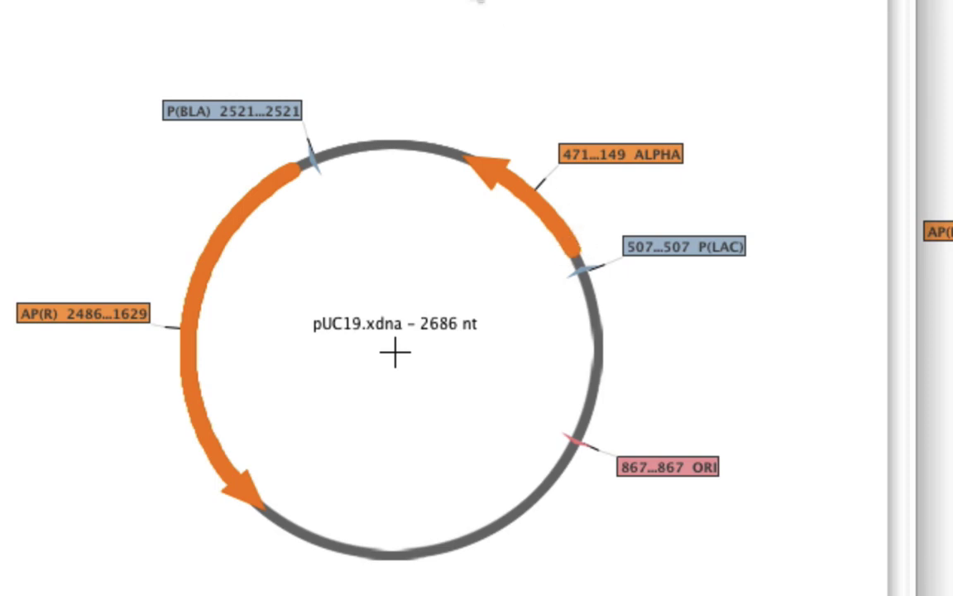
Display the particular sites KpnI and XbaI on the graphic map of pUC19.xdna.
{"action": "left_click", "coordinate": [348, 63]}
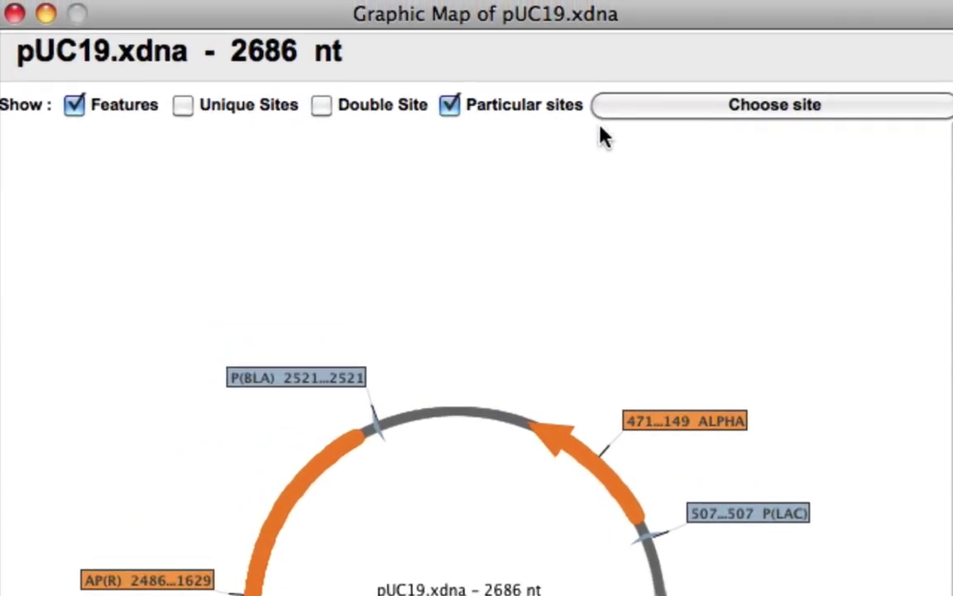
{"action": "left_click", "coordinate": [677, 120]}
{"action": "key", "text": "k"}
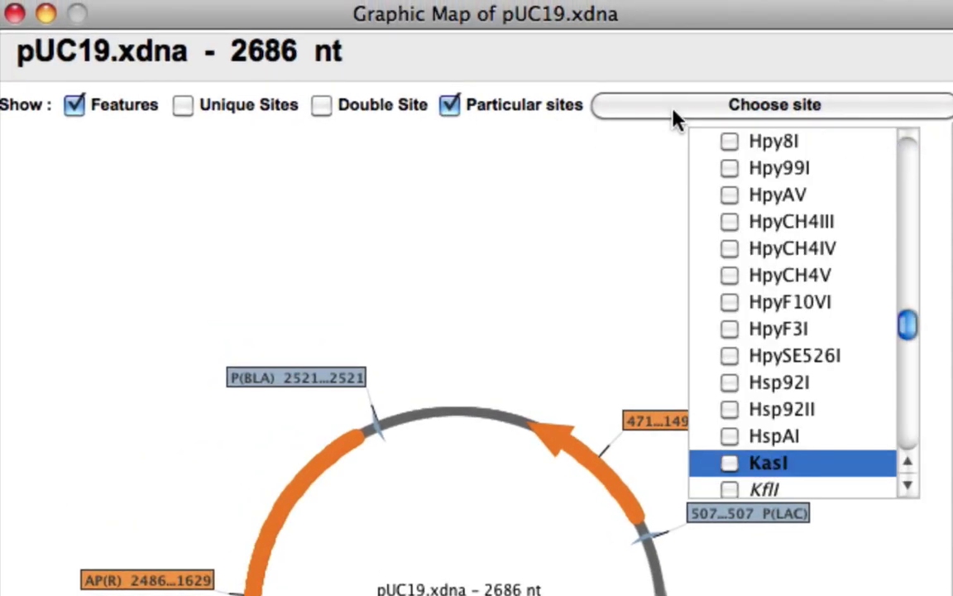
{"action": "key", "text": "Down"}
{"action": "key", "text": "Down"}
{"action": "key", "text": "Down"}
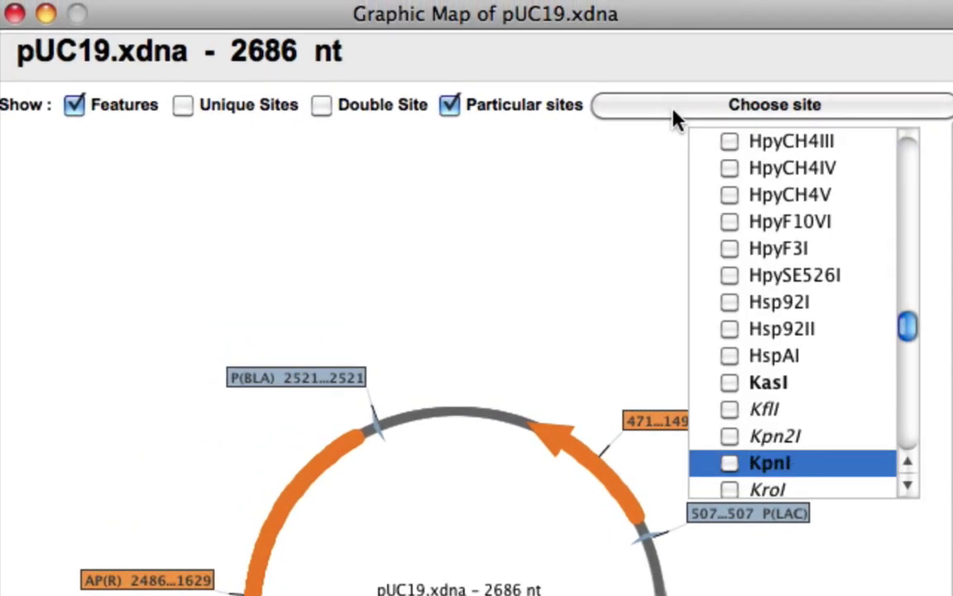
{"action": "left_click", "coordinate": [730, 463]}
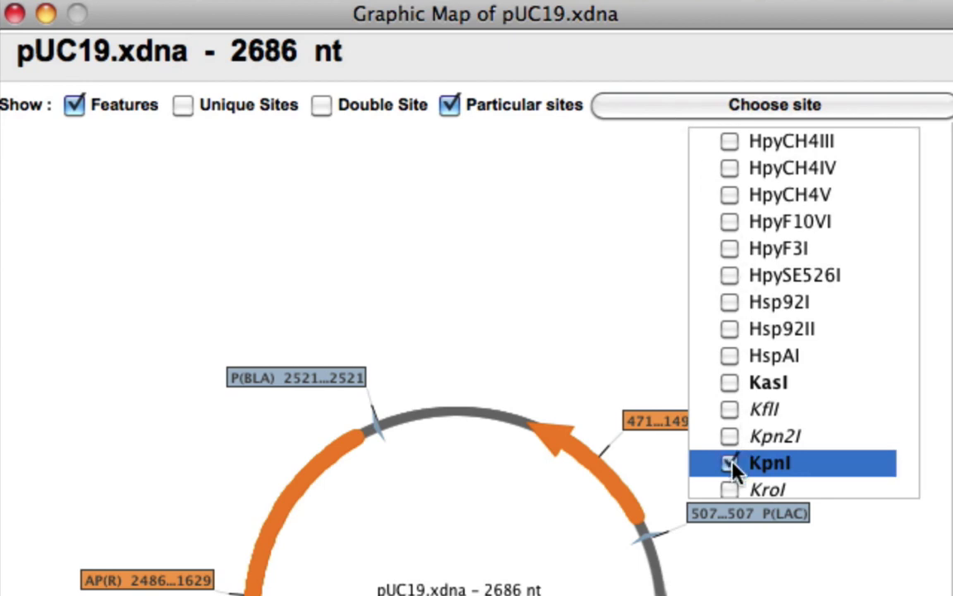
{"action": "key", "text": "x"}
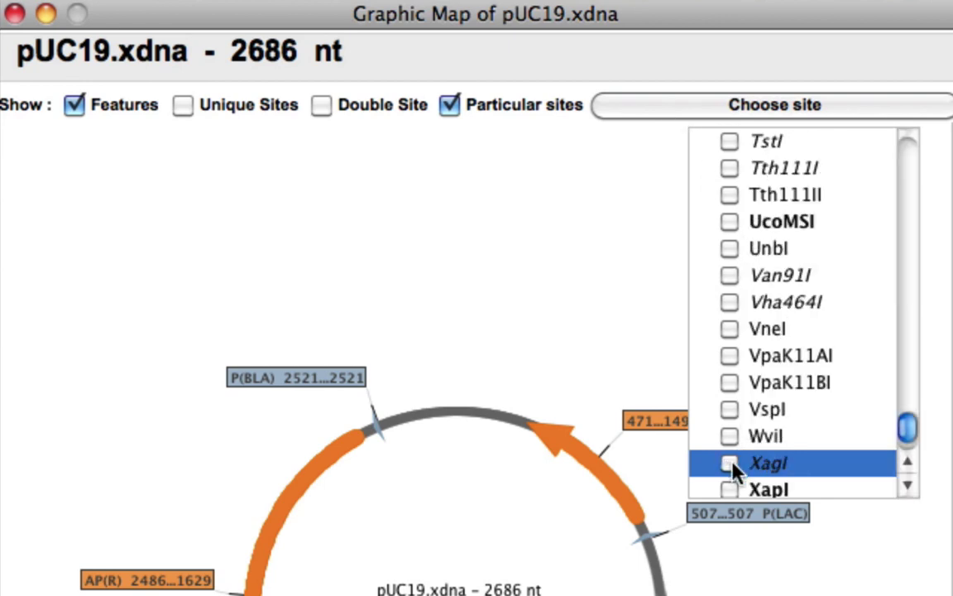
{"action": "key", "text": "Down"}
{"action": "key", "text": "Down"}
{"action": "left_click", "coordinate": [730, 463]}
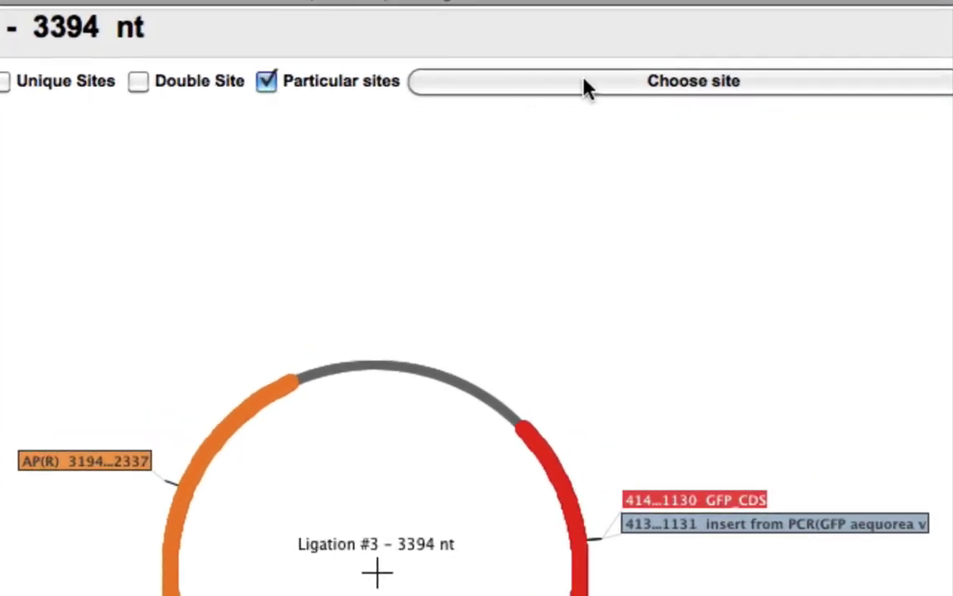
Display the particular sites KpnI and XbaI on the graphic map of Ligation #3 for comparison with pUC19.
{"action": "left_click", "coordinate": [597, 89]}
{"action": "key", "text": "k"}
{"action": "key", "text": "Down"}
{"action": "key", "text": "Down"}
{"action": "key", "text": "Down"}
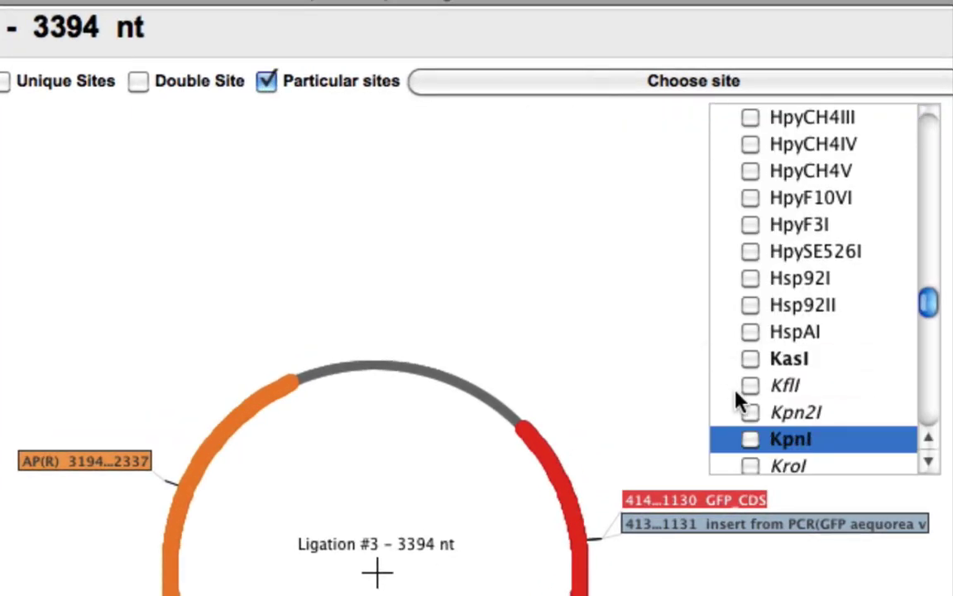
{"action": "left_click", "coordinate": [750, 441]}
{"action": "key", "text": "x"}
{"action": "key", "text": "Down"}
{"action": "key", "text": "Down"}
{"action": "left_click", "coordinate": [751, 441]}
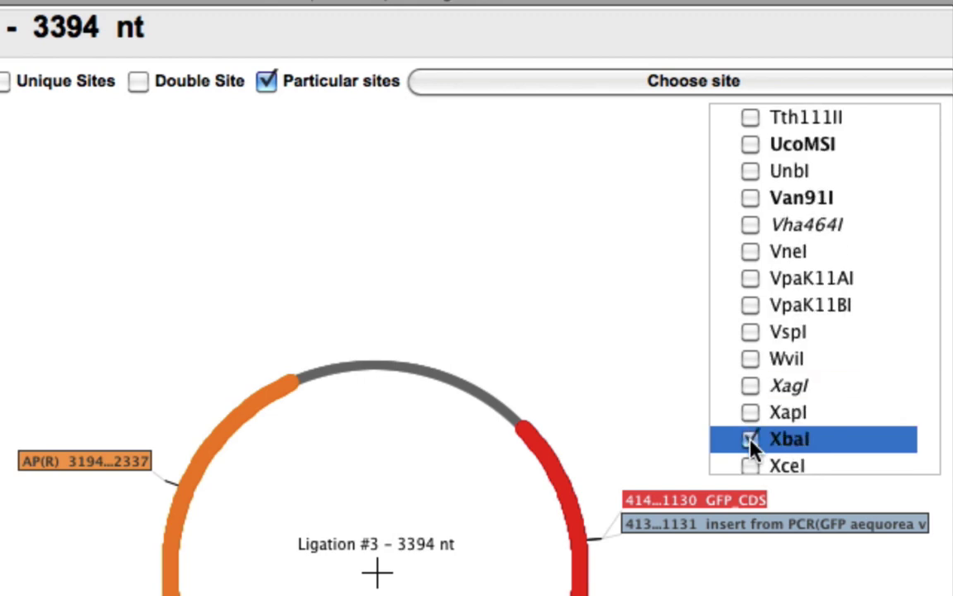
{"action": "left_click", "coordinate": [536, 376]}
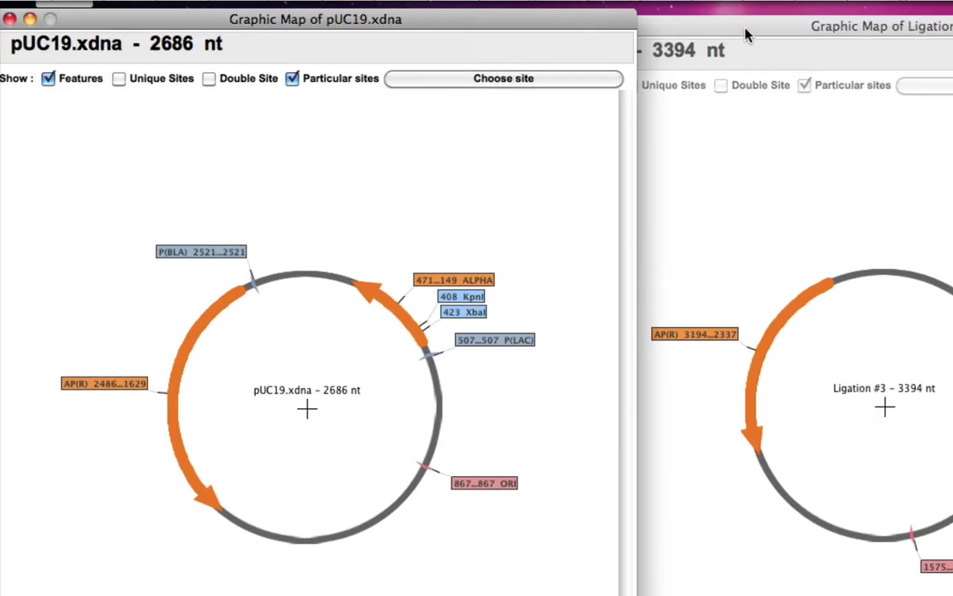
Close both graphic maps and save the Ligation #3 sequence to the Desktop as GFP AV into pUC19.
{"action": "left_click", "coordinate": [9, 22]}
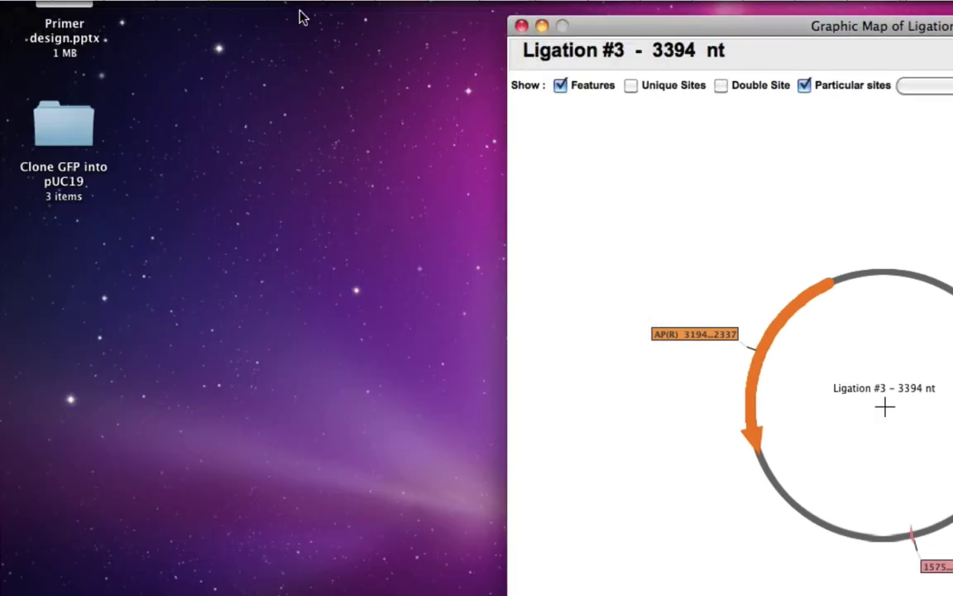
{"action": "left_click", "coordinate": [522, 27]}
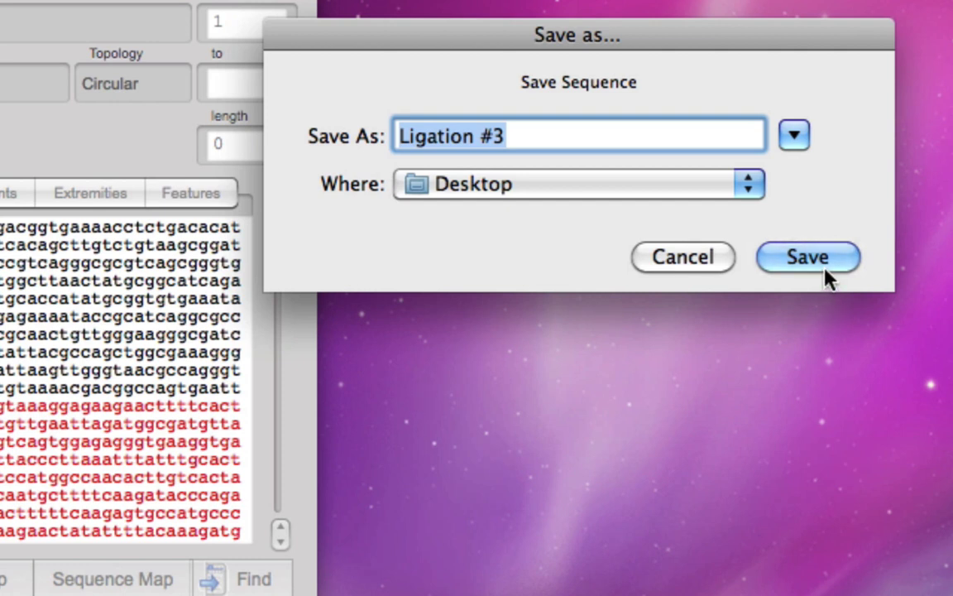
{"action": "type", "text": "GFP"}
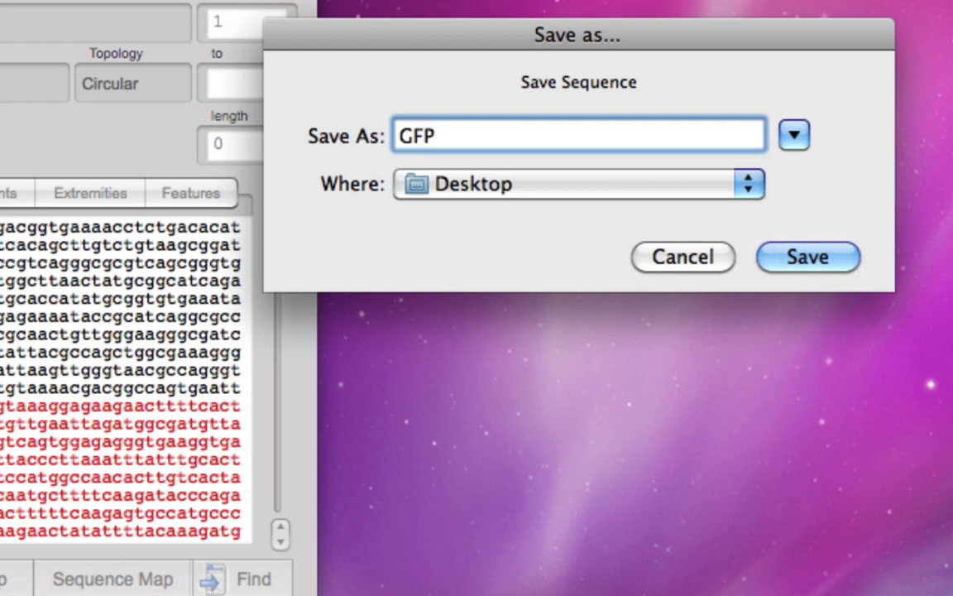
{"action": "type", "text": " AV into pUC10"}
{"action": "key", "text": "BackSpace"}
{"action": "type", "text": "9"}
{"action": "left_click", "coordinate": [854, 257]}
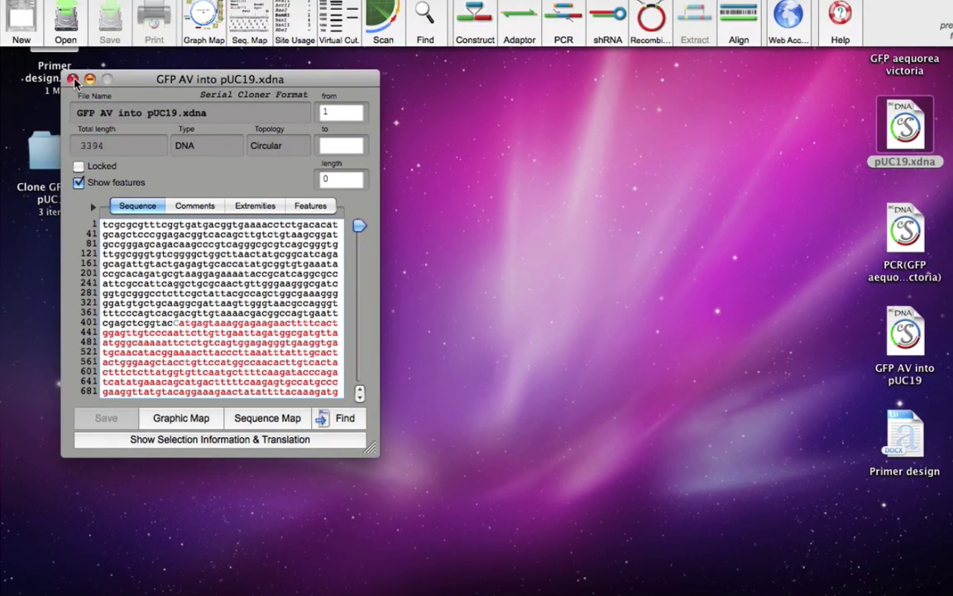
Close the saved plasmid's sequence window and load GFP AV into pUC19 into the Virtual Cutter.
{"action": "key", "text": "super+w"}
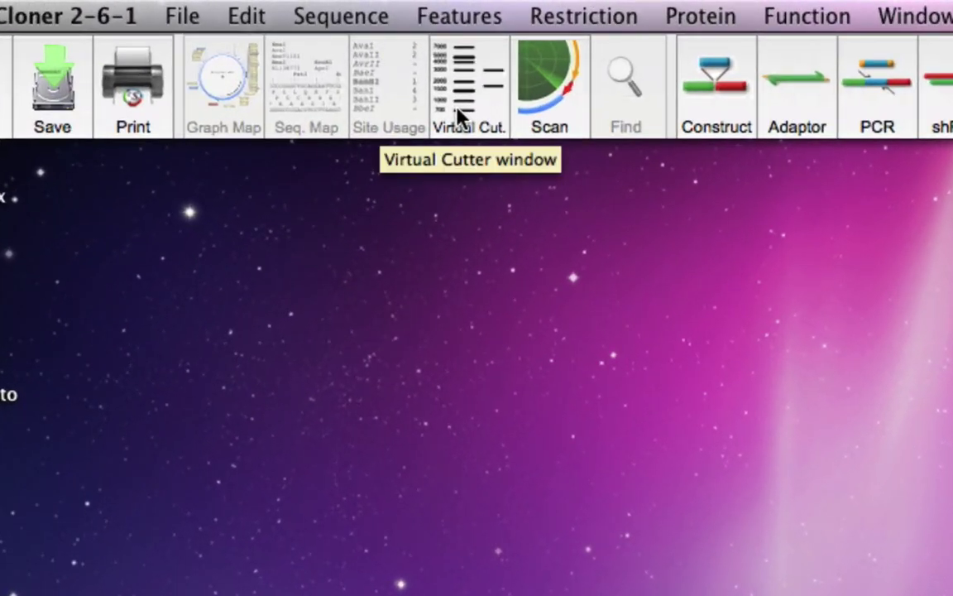
{"action": "left_click", "coordinate": [459, 116]}
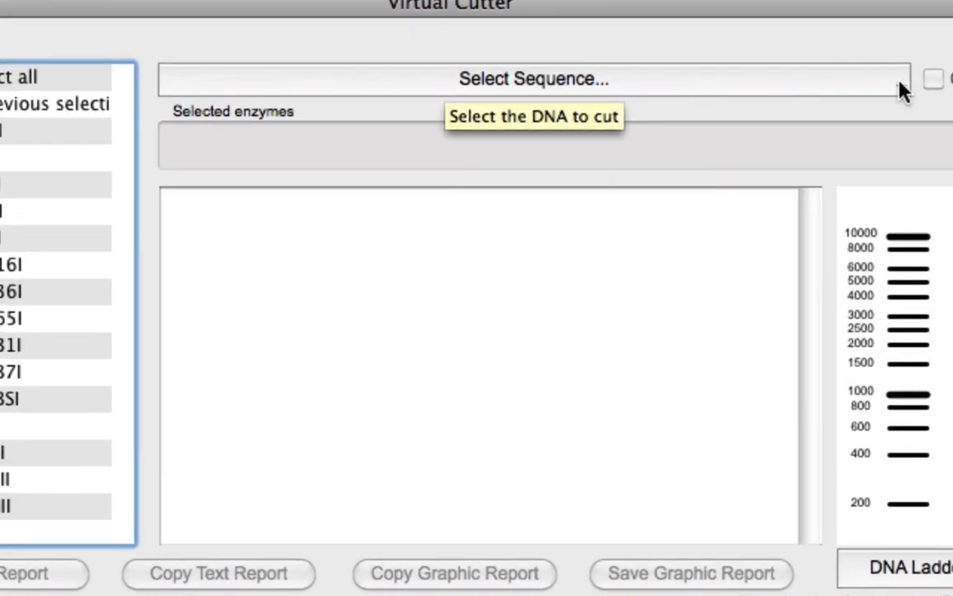
{"action": "left_click", "coordinate": [817, 169]}
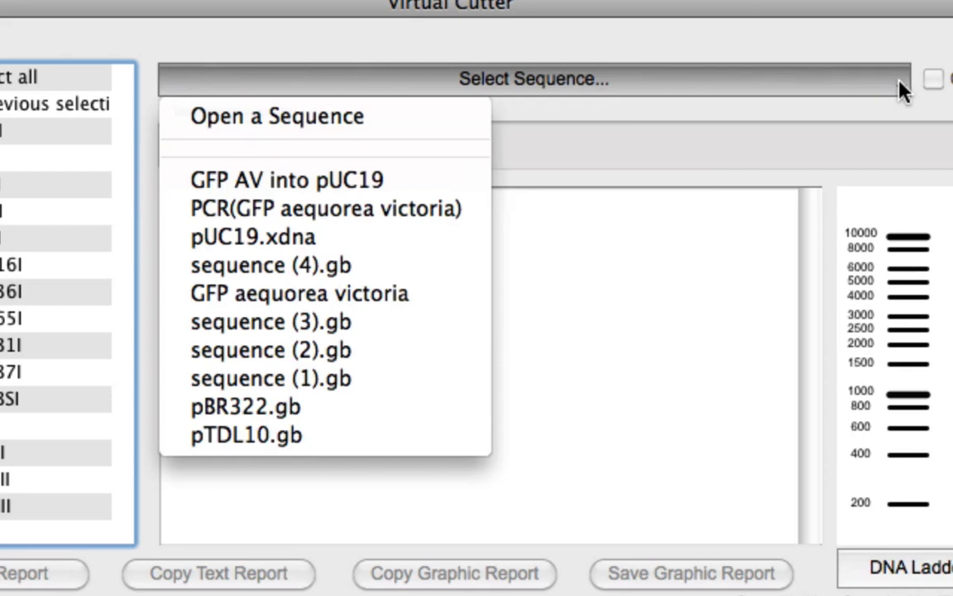
{"action": "left_click", "coordinate": [318, 189]}
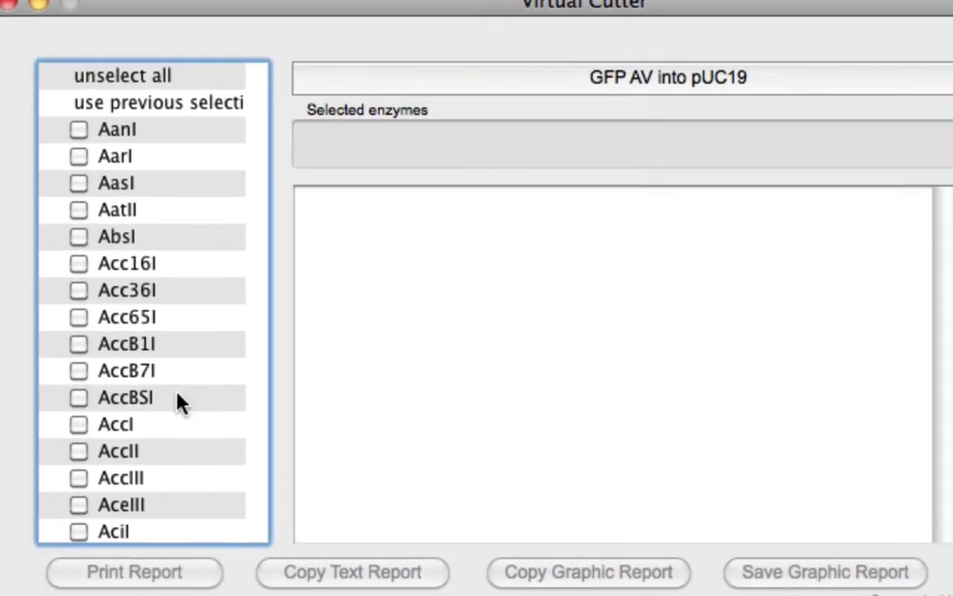
Select KpnI as the first enzyme for the virtual digest of GFP AV into pUC19.
{"action": "key", "text": "k"}
{"action": "key", "text": "Down"}
{"action": "key", "text": "Down"}
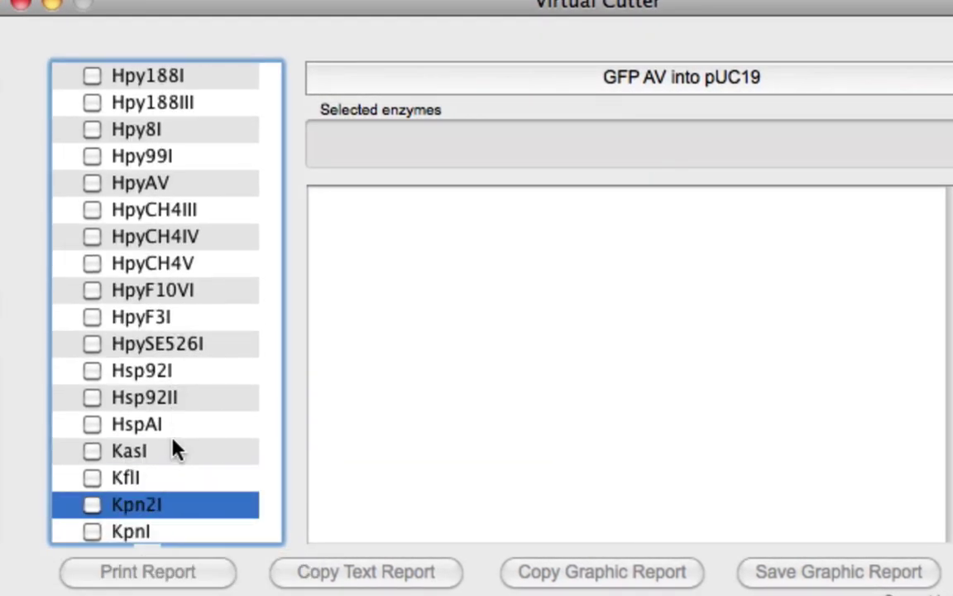
{"action": "key", "text": "Down"}
{"action": "left_click", "coordinate": [92, 506]}
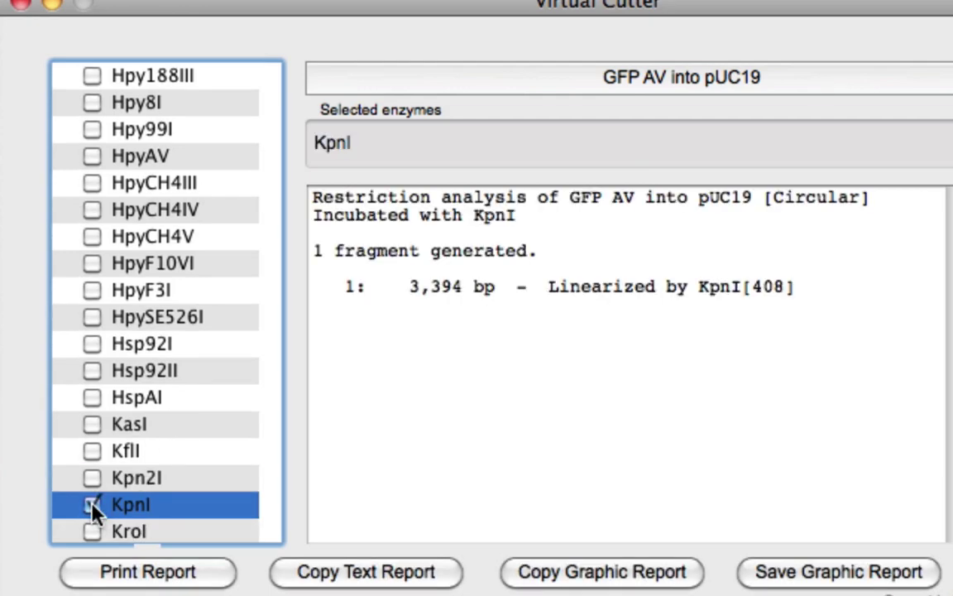
Add XbaI to the virtual digest and highlight the size of the XbaI-to-KpnI fragment in the report.
{"action": "key", "text": "x"}
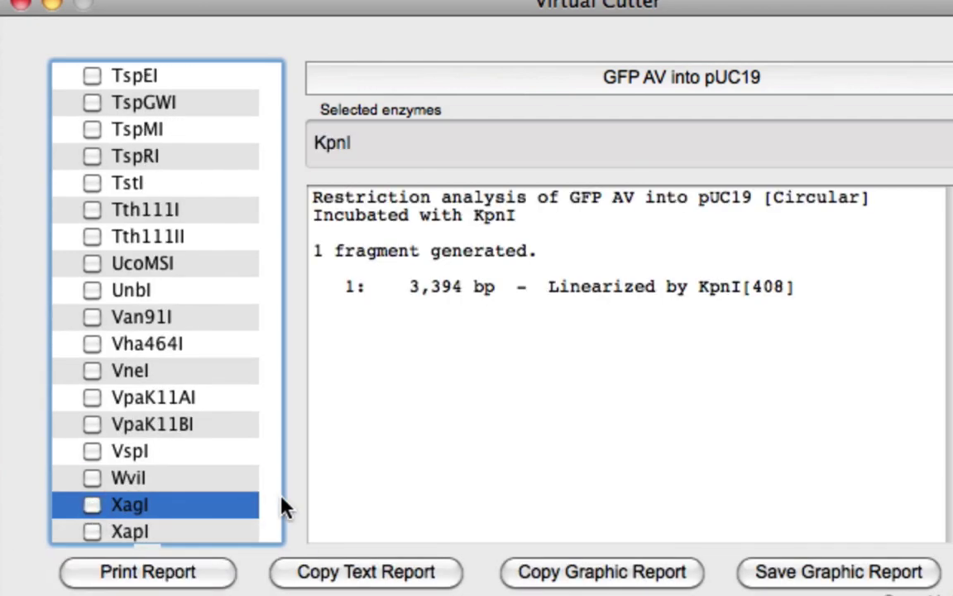
{"action": "key", "text": "Down"}
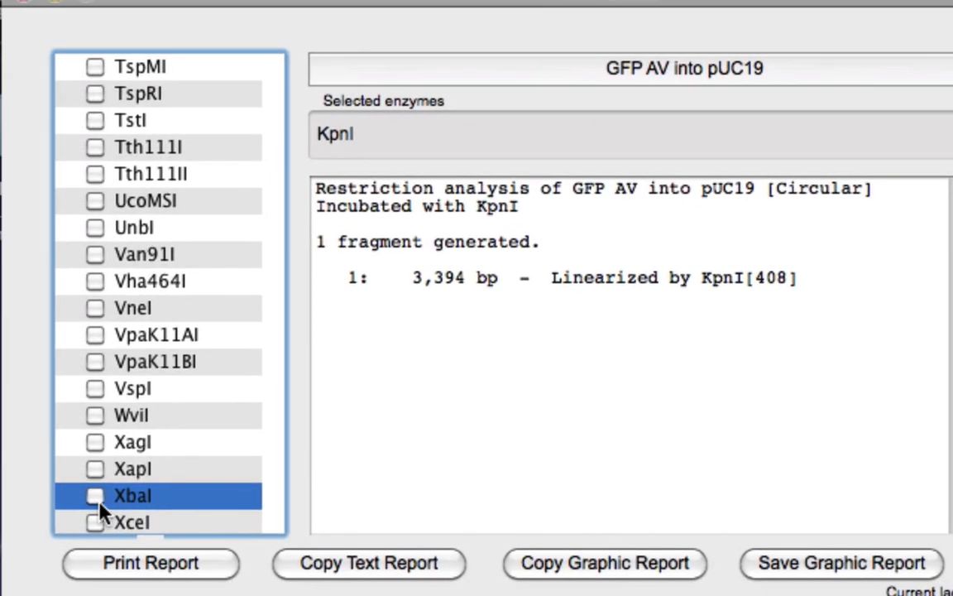
{"action": "left_click", "coordinate": [95, 499]}
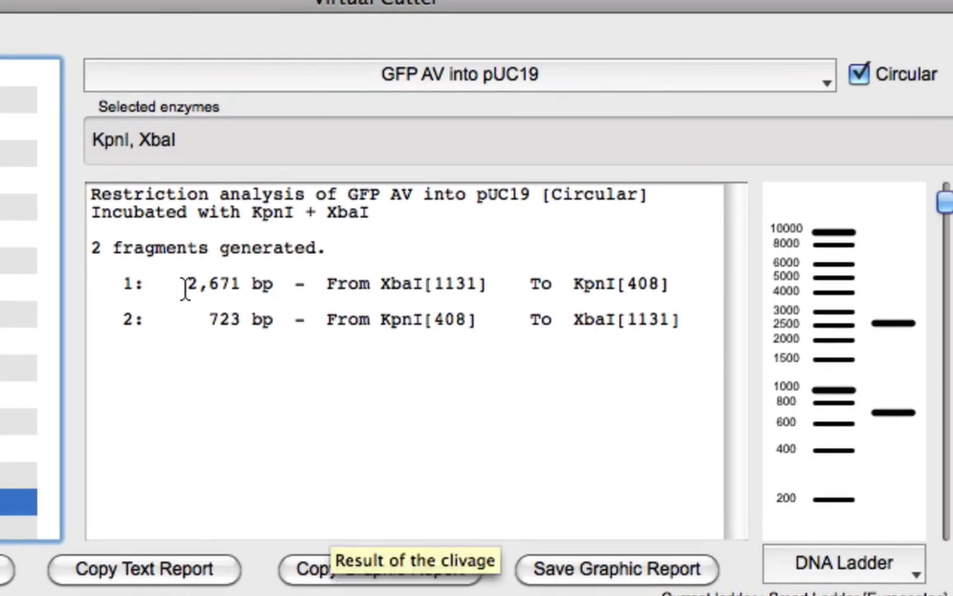
{"action": "left_click_drag", "start_coordinate": [187, 286], "coordinate": [251, 286]}
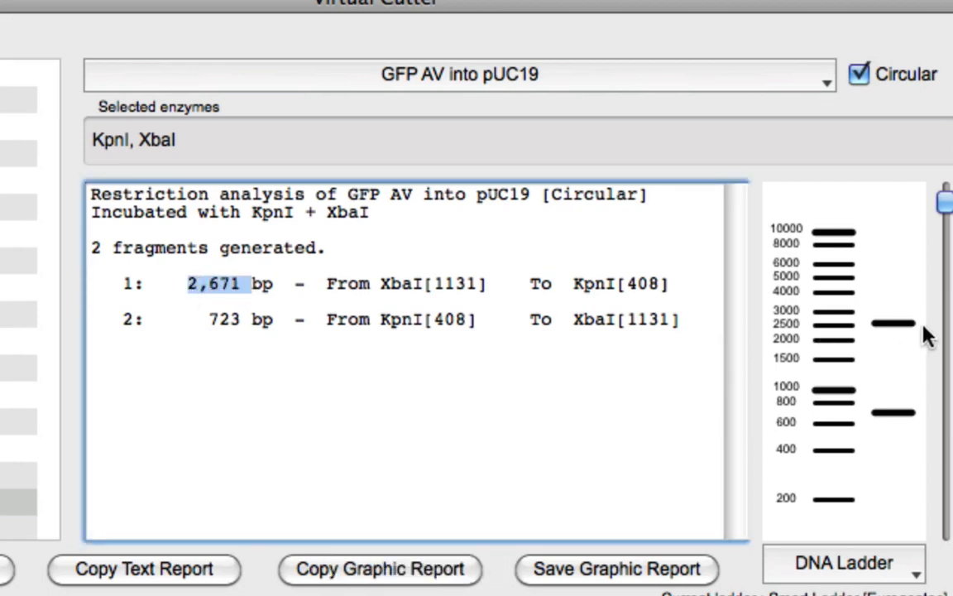